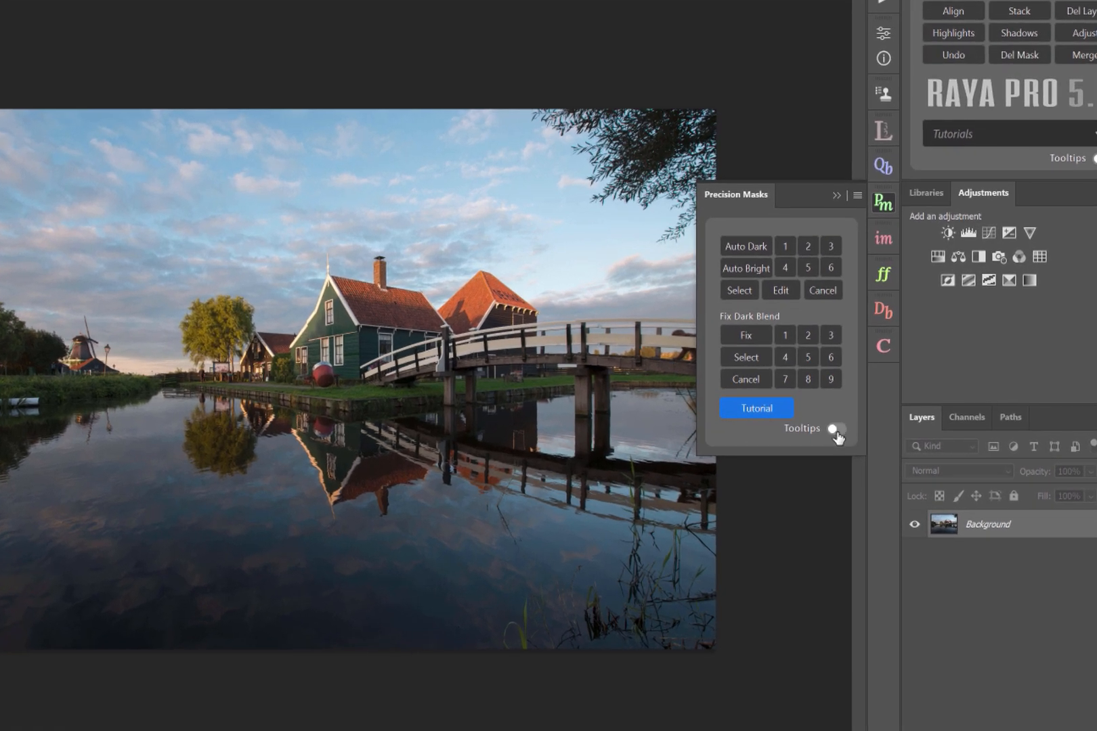
Switch on the Precision Masks tooltips, read the description of the Fix option, and switch them off again
{"action": "left_click", "coordinate": [856, 430]}
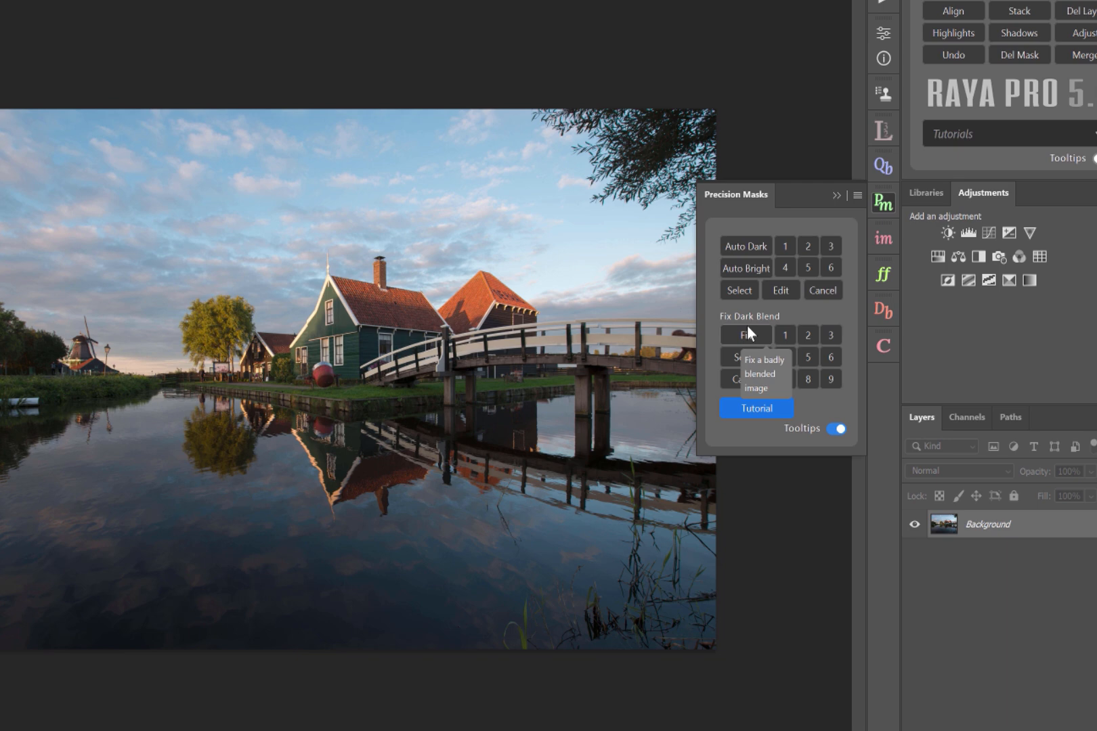
{"action": "left_click", "coordinate": [837, 429]}
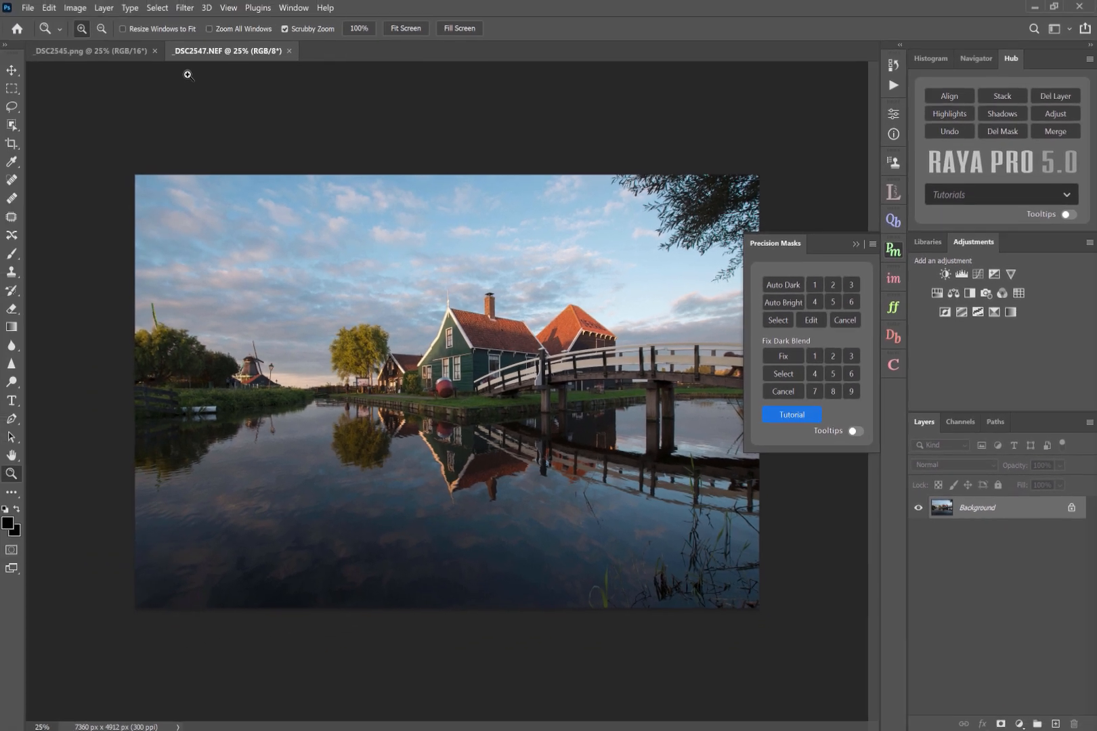
Compare the two open windmill-village exposures and stack them as layers in one document
{"action": "left_click", "coordinate": [97, 51]}
{"action": "left_click", "coordinate": [224, 51]}
{"action": "left_click", "coordinate": [107, 49]}
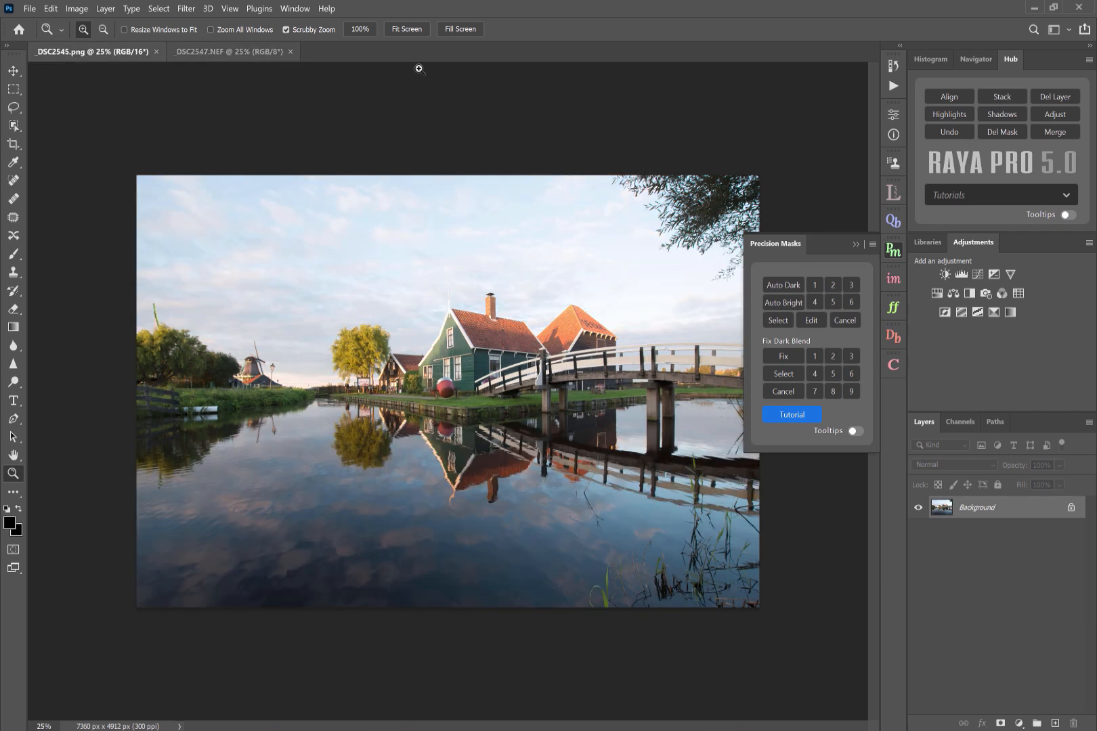
{"action": "left_click", "coordinate": [1003, 97]}
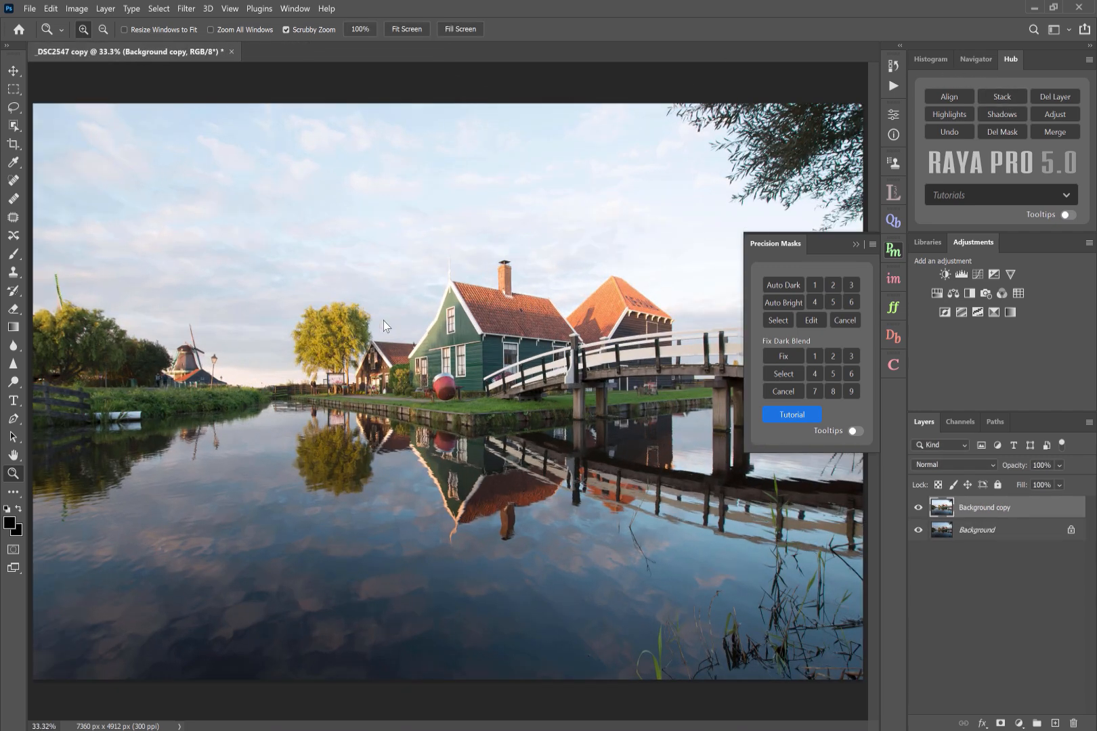
Unlock the Background layer and move the bright Background copy layer beneath it
{"action": "left_click", "coordinate": [1071, 529]}
{"action": "left_click", "coordinate": [1004, 510]}
{"action": "left_click_drag", "start_coordinate": [1004, 509], "coordinate": [1035, 528]}
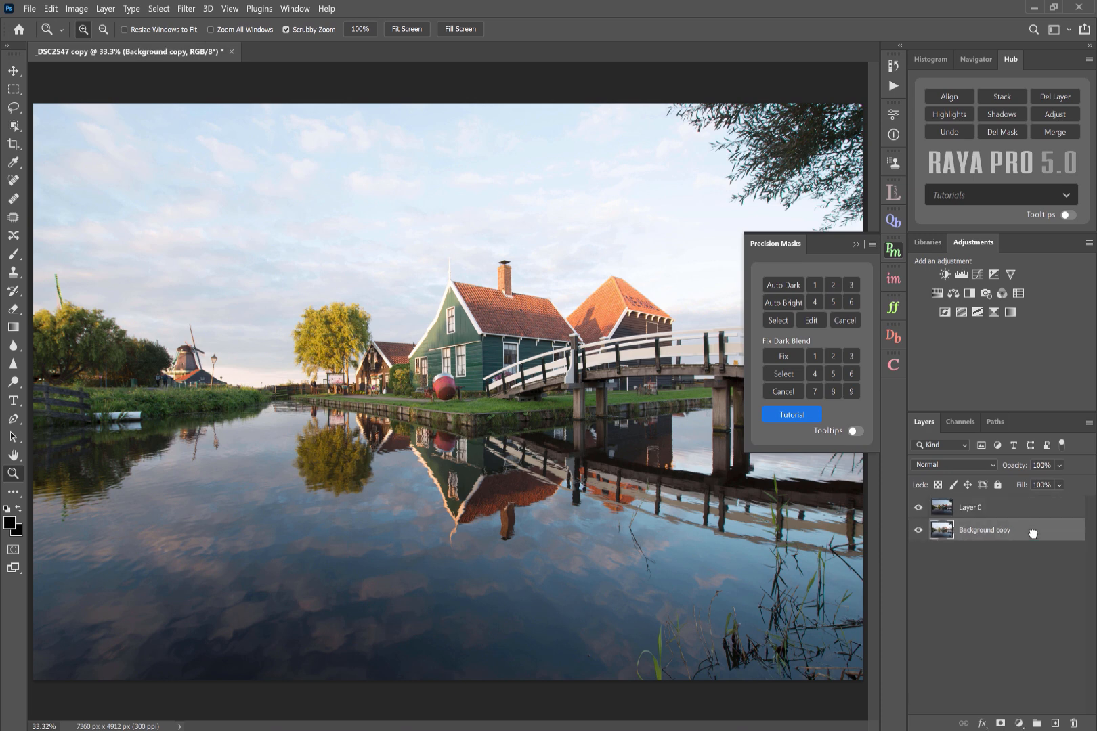
Toggle the visibility of Layer 0 to compare the dark exposure with the bright one below
{"action": "left_click", "coordinate": [919, 507]}
{"action": "left_click", "coordinate": [918, 509]}
{"action": "left_click", "coordinate": [918, 509]}
{"action": "left_click", "coordinate": [919, 508]}
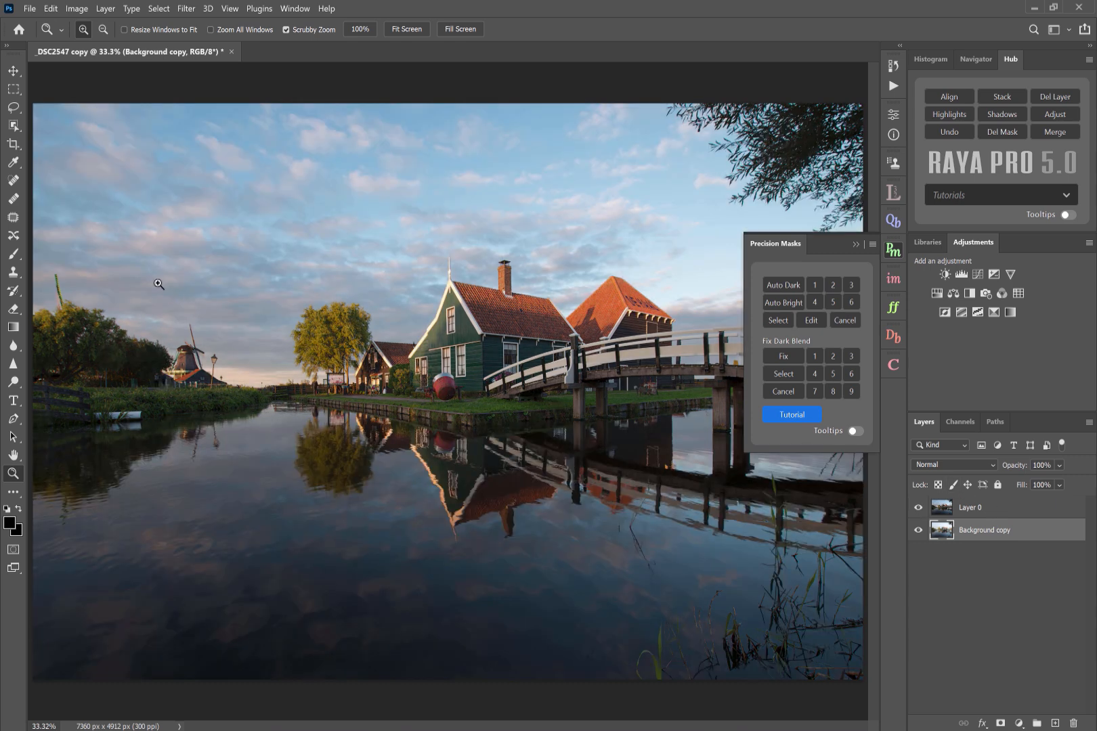
Generate Auto Dark precision masks on Layer 0 and preview masks 2, 4, 5 and 6 in the blend
{"action": "left_click", "coordinate": [1017, 509]}
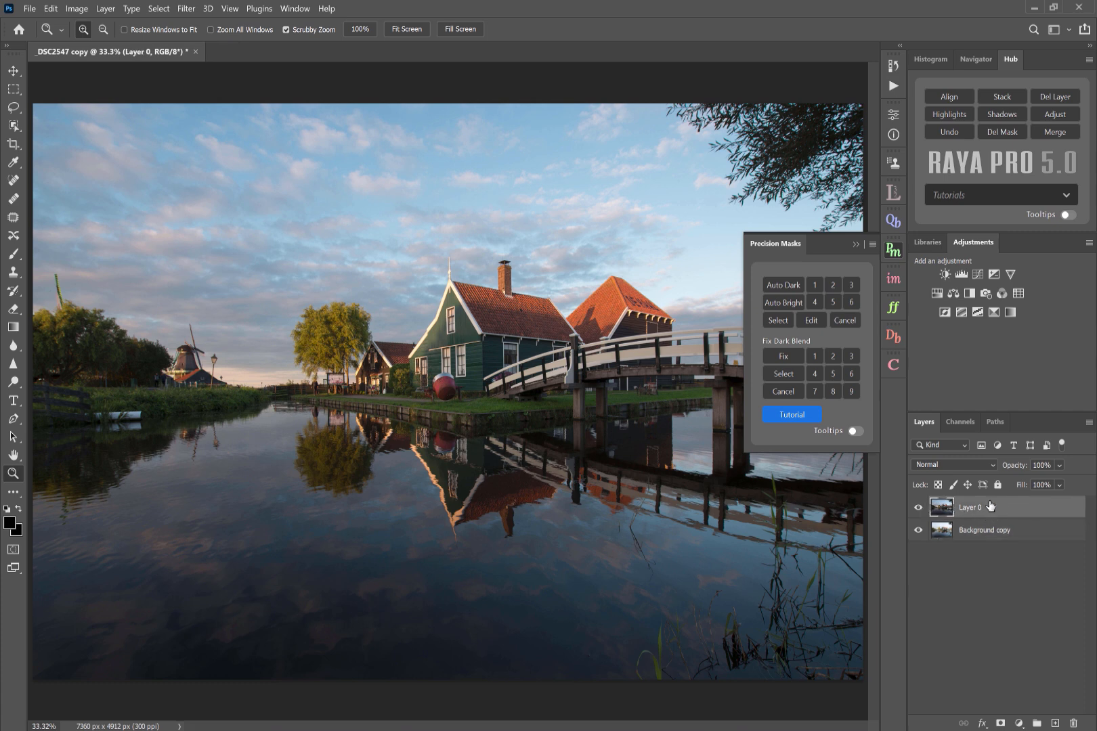
{"action": "left_click", "coordinate": [777, 284]}
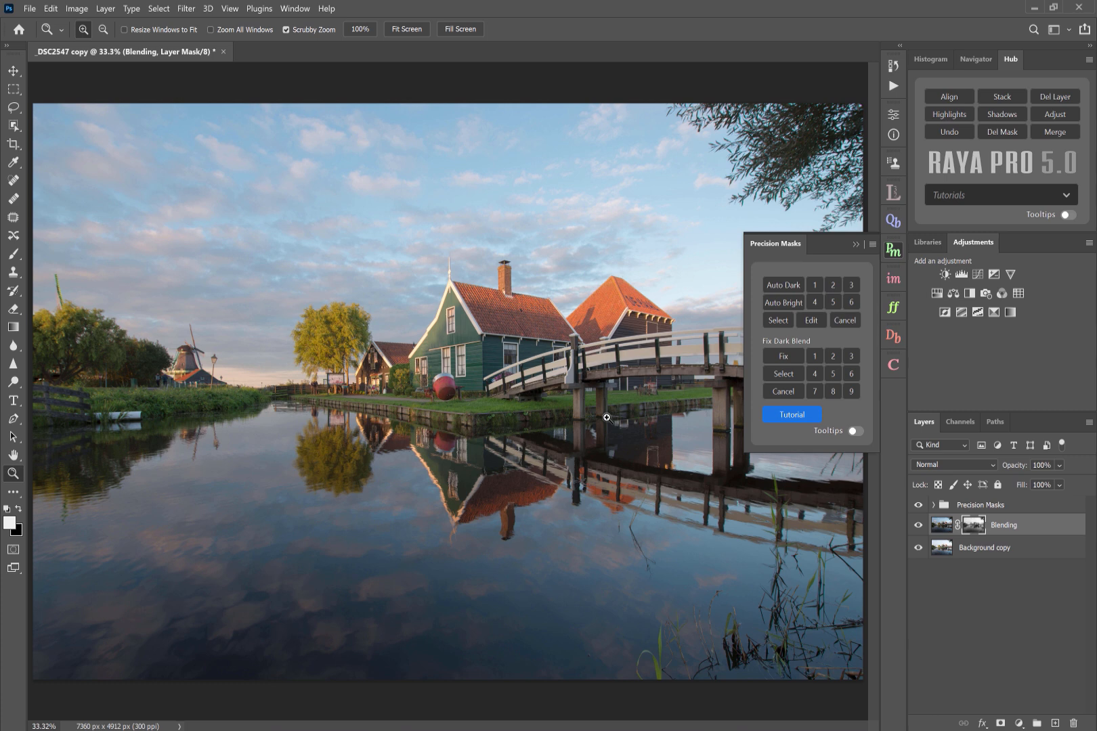
{"action": "left_click", "coordinate": [833, 285]}
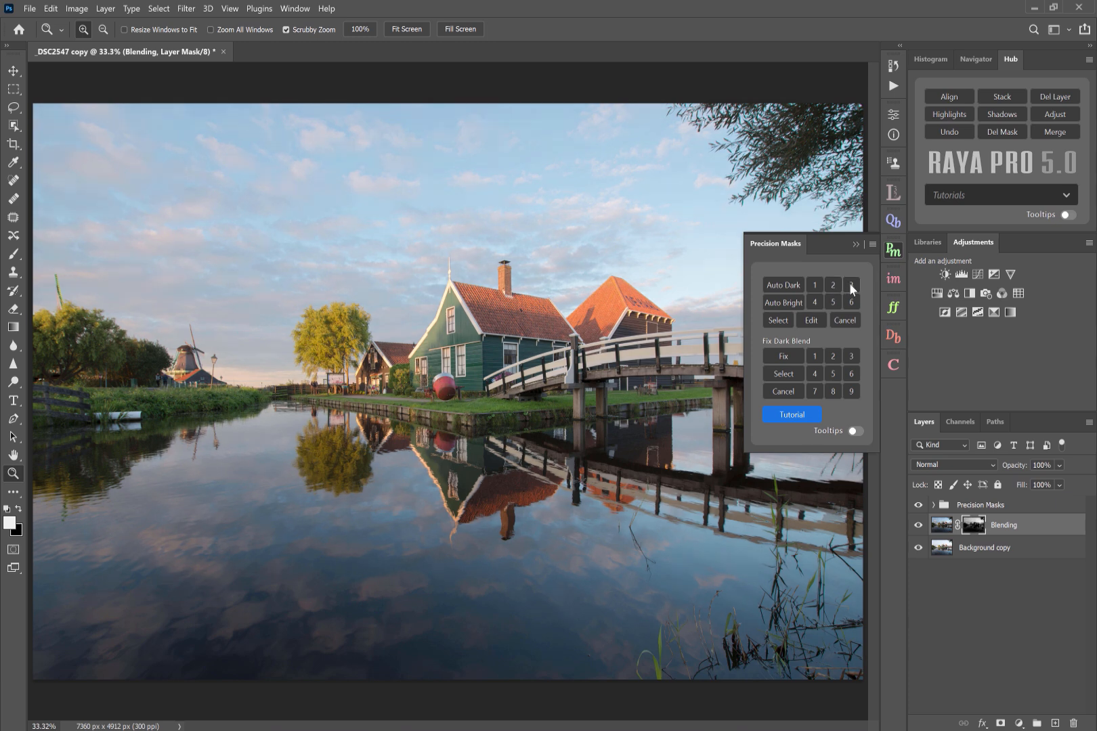
{"action": "left_click", "coordinate": [816, 302]}
{"action": "left_click", "coordinate": [834, 302]}
{"action": "left_click", "coordinate": [851, 302]}
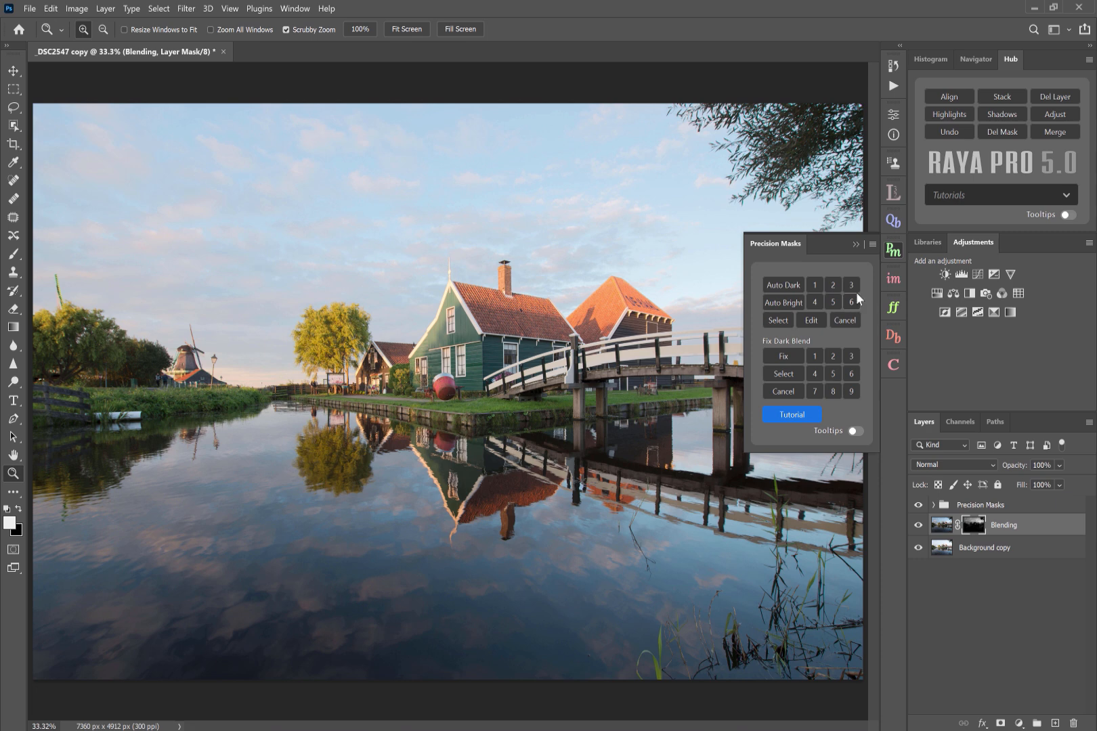
Inspect the contents of the Precision Masks group, compare masks 1 to 3 and apply mask 2 to the Blending layer
{"action": "left_click", "coordinate": [933, 505]}
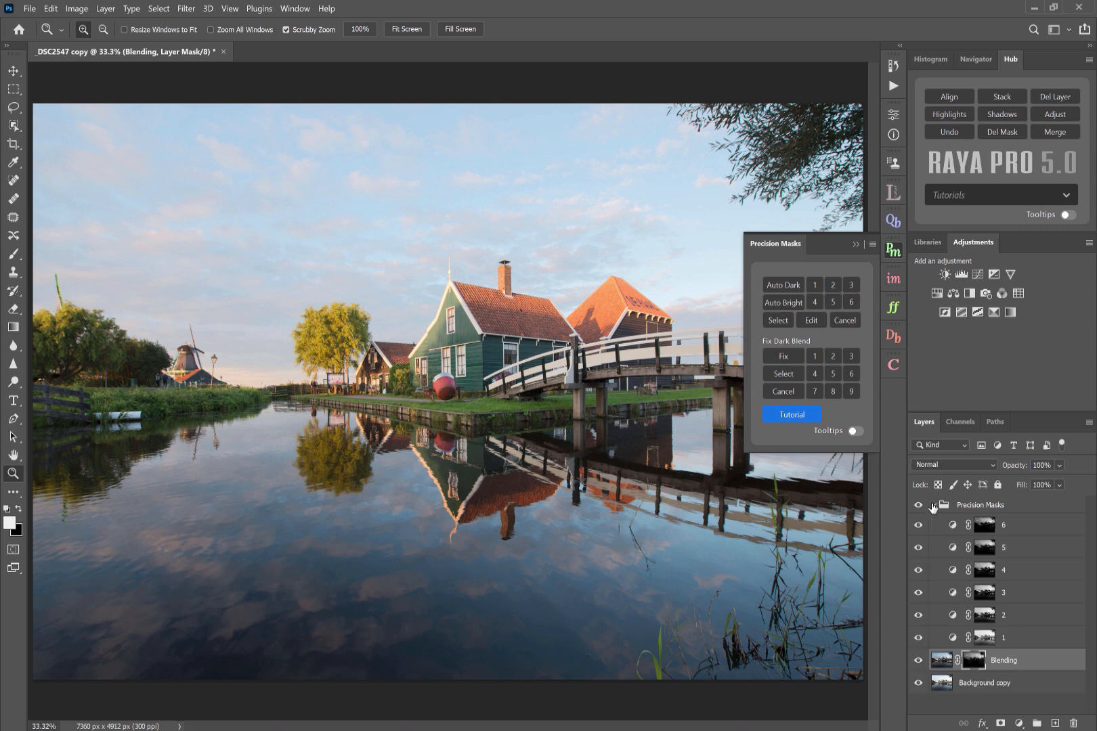
{"action": "left_click", "coordinate": [934, 505]}
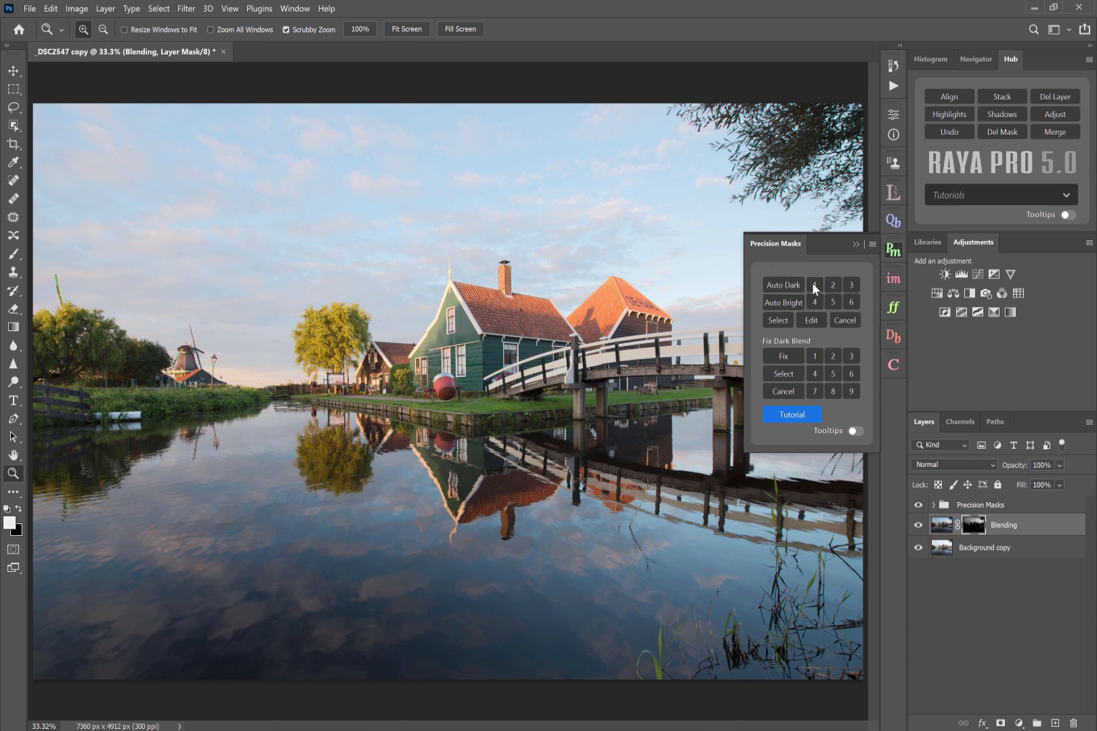
{"action": "left_click", "coordinate": [812, 283]}
{"action": "left_click", "coordinate": [832, 287]}
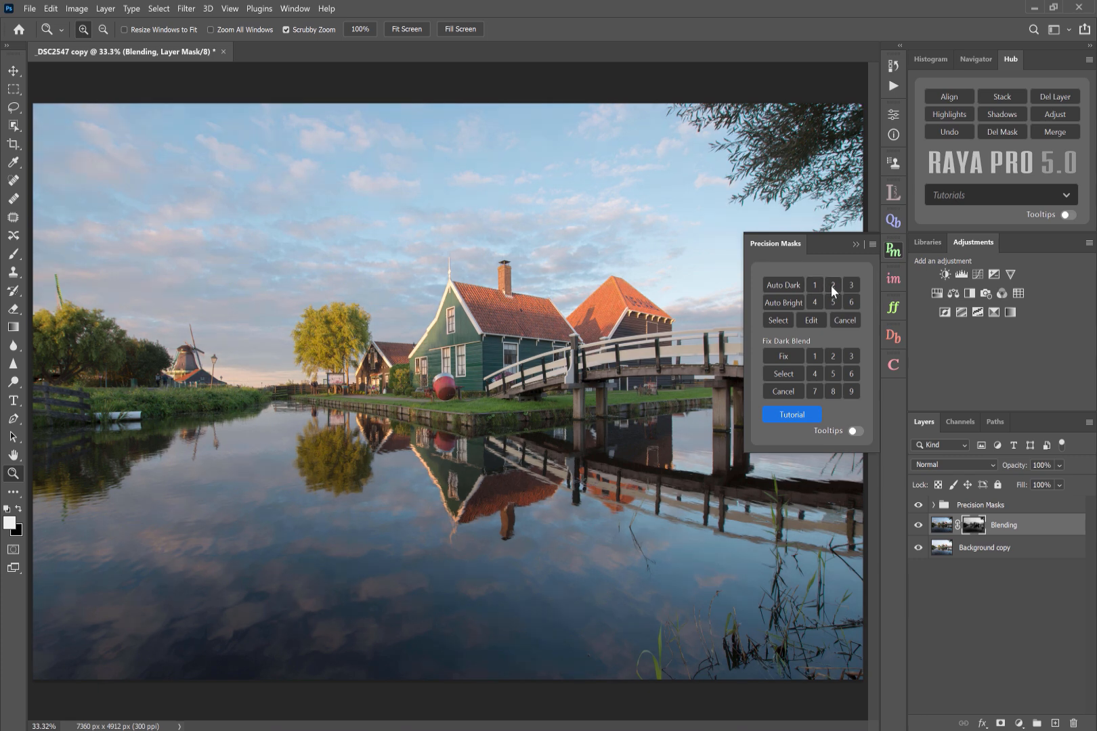
{"action": "left_click", "coordinate": [850, 290]}
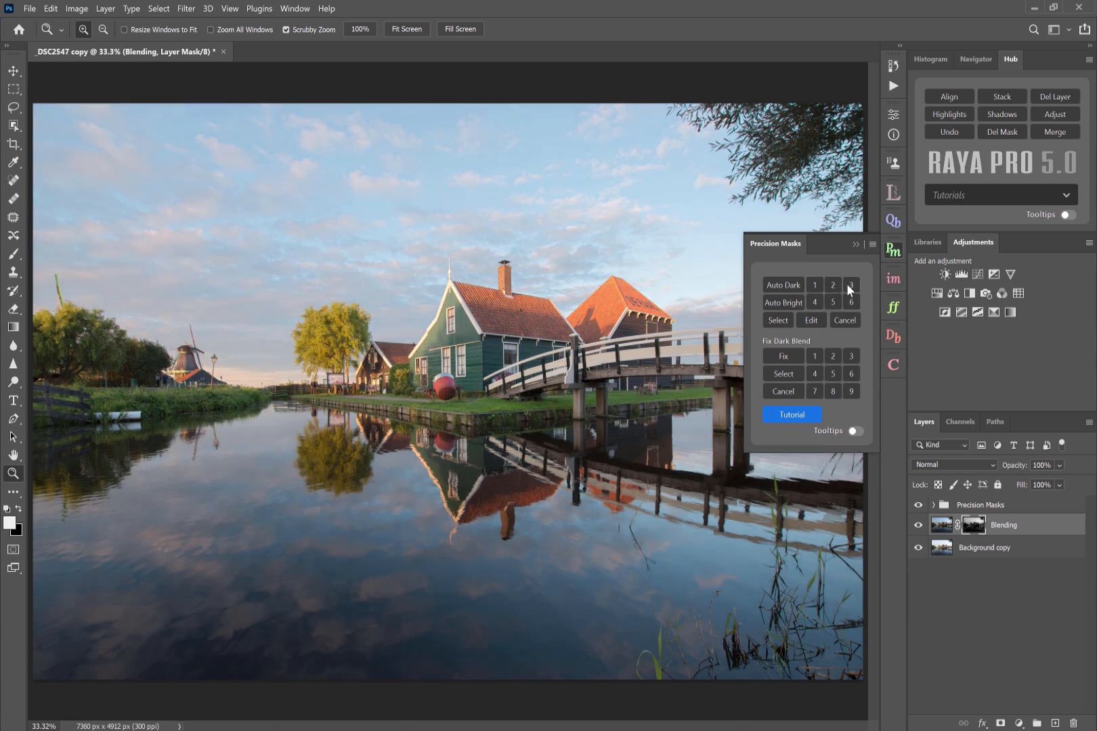
{"action": "left_click", "coordinate": [832, 286]}
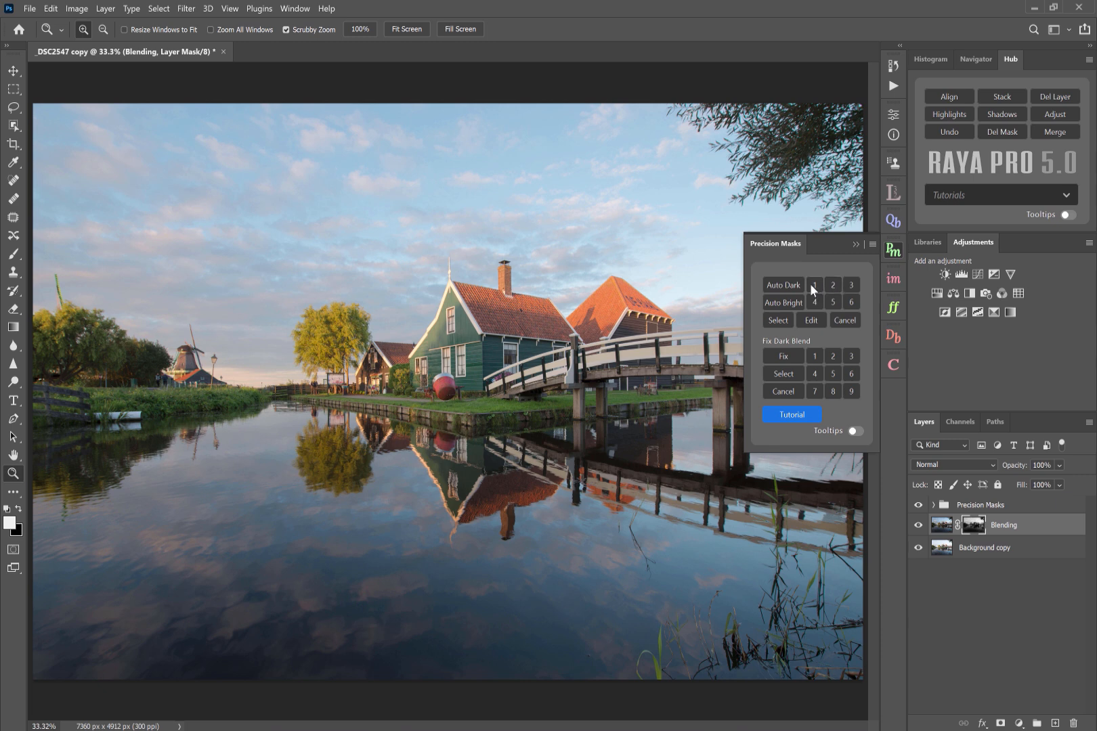
{"action": "left_click", "coordinate": [810, 284]}
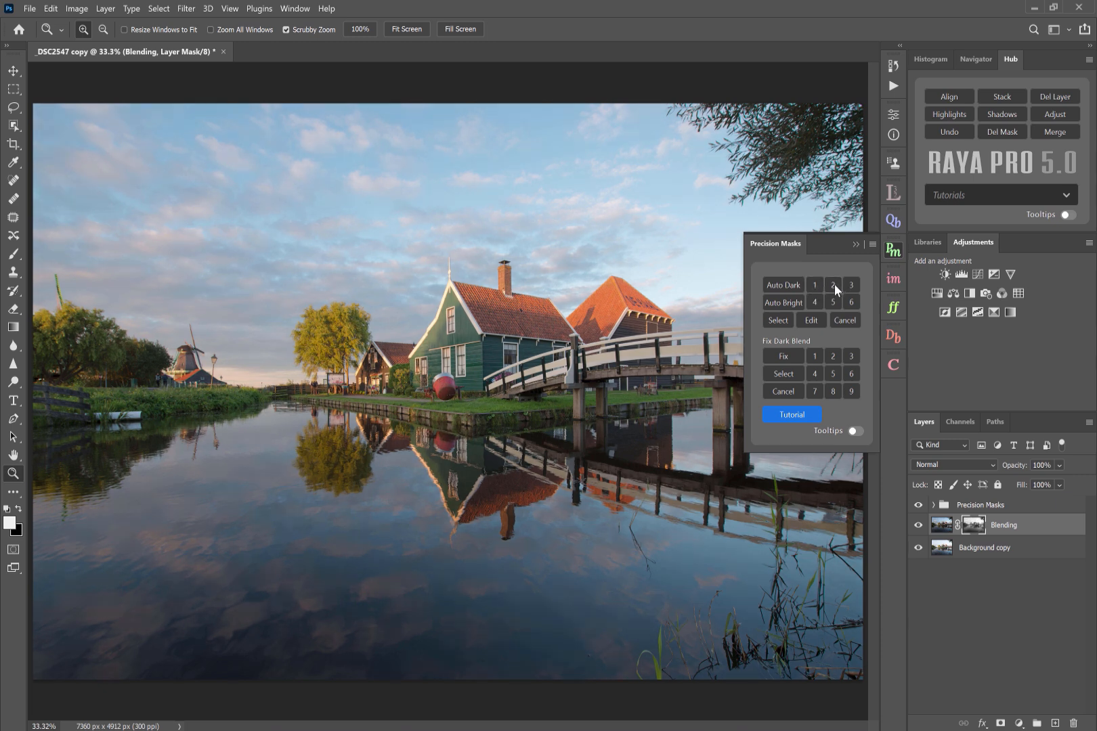
{"action": "left_click", "coordinate": [831, 283]}
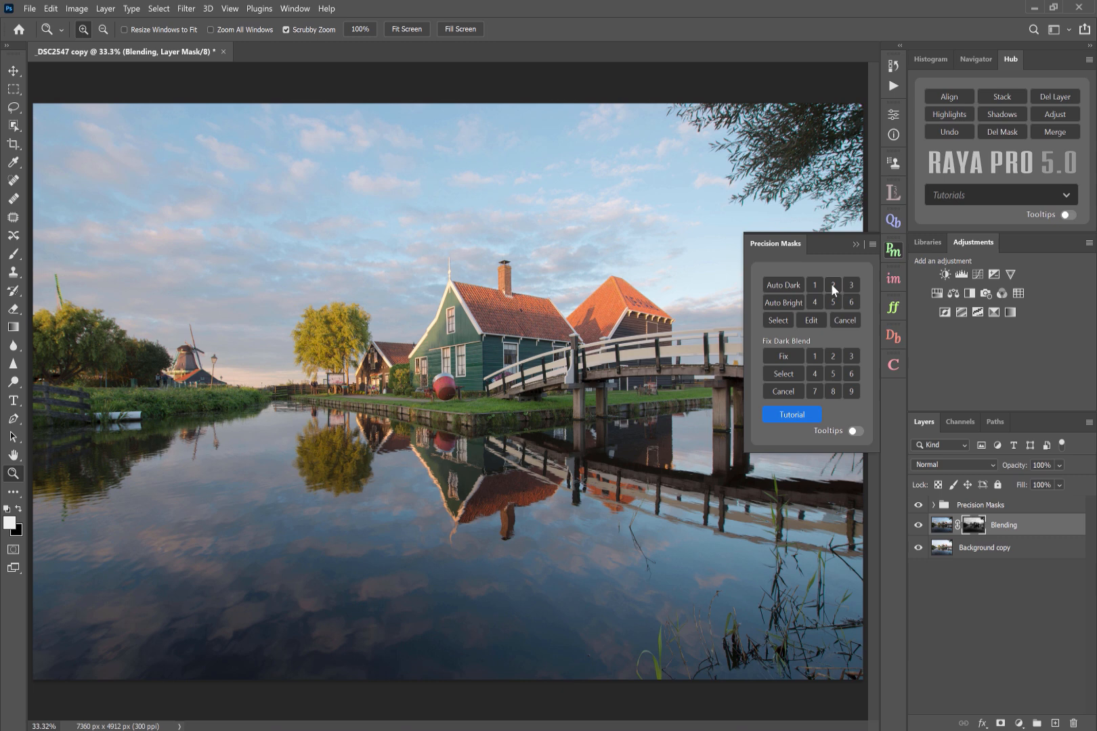
Try editing the Blending mask in Levels with a white input of 211 and darker midtones, and discard the adjustment
{"action": "left_click", "coordinate": [811, 321]}
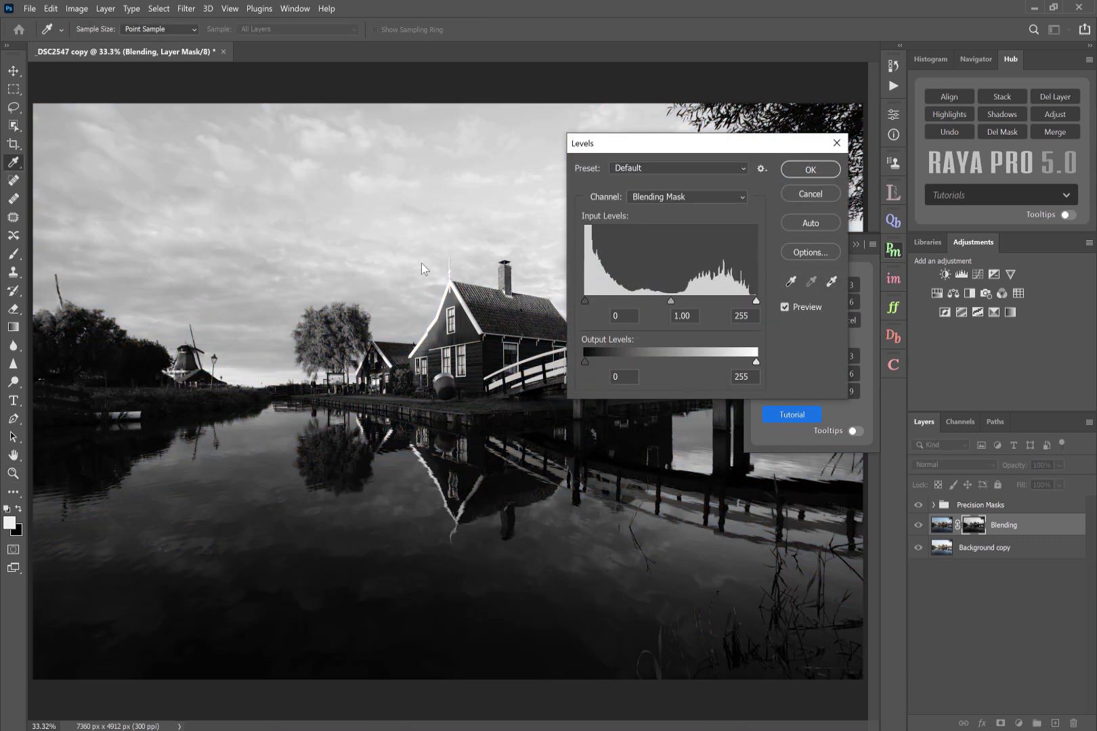
{"action": "left_click_drag", "start_coordinate": [757, 302], "coordinate": [726, 301]}
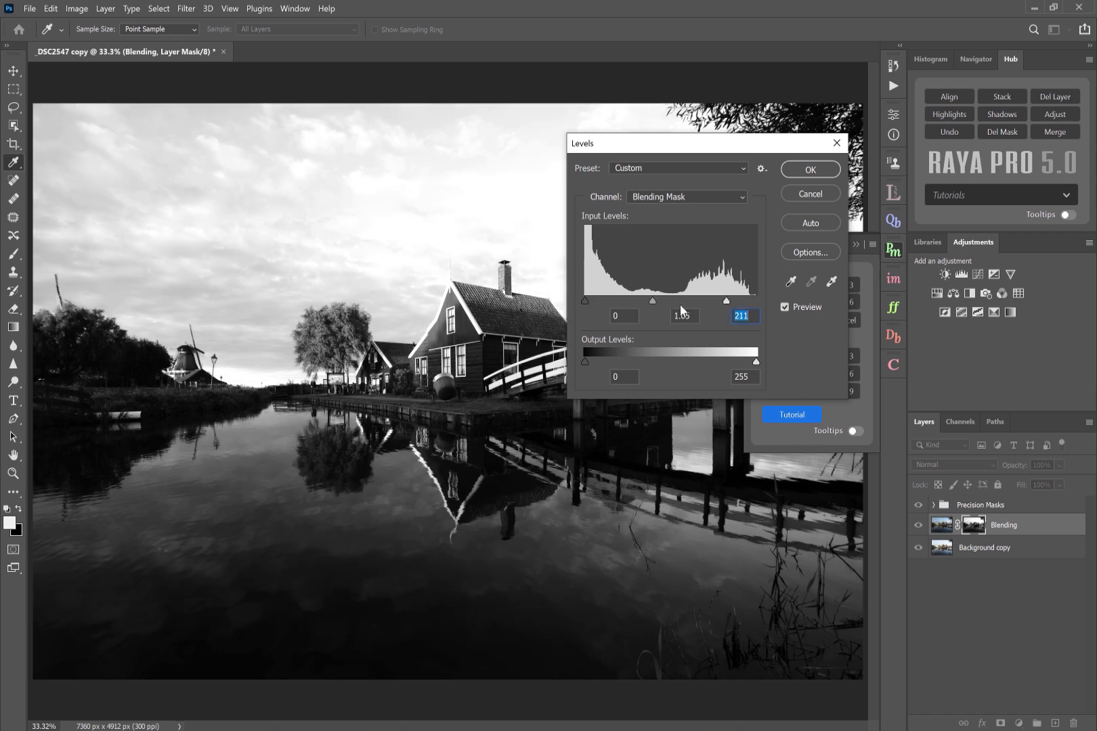
{"action": "left_click", "coordinate": [681, 303]}
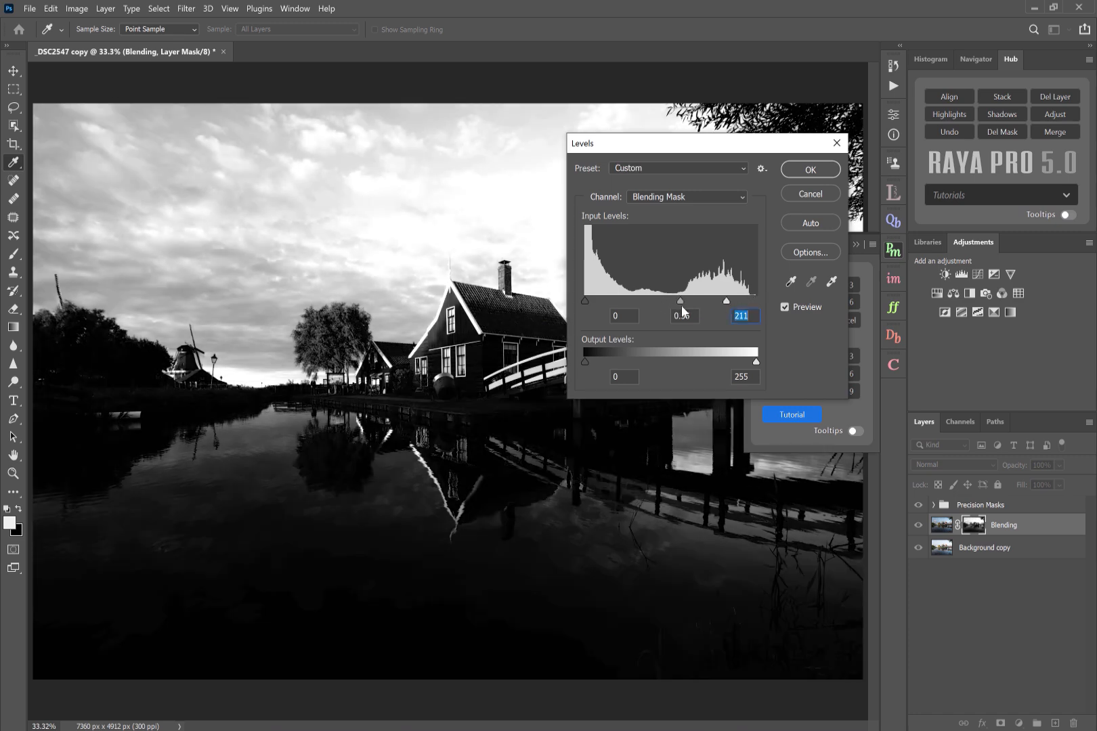
{"action": "left_click", "coordinate": [810, 194]}
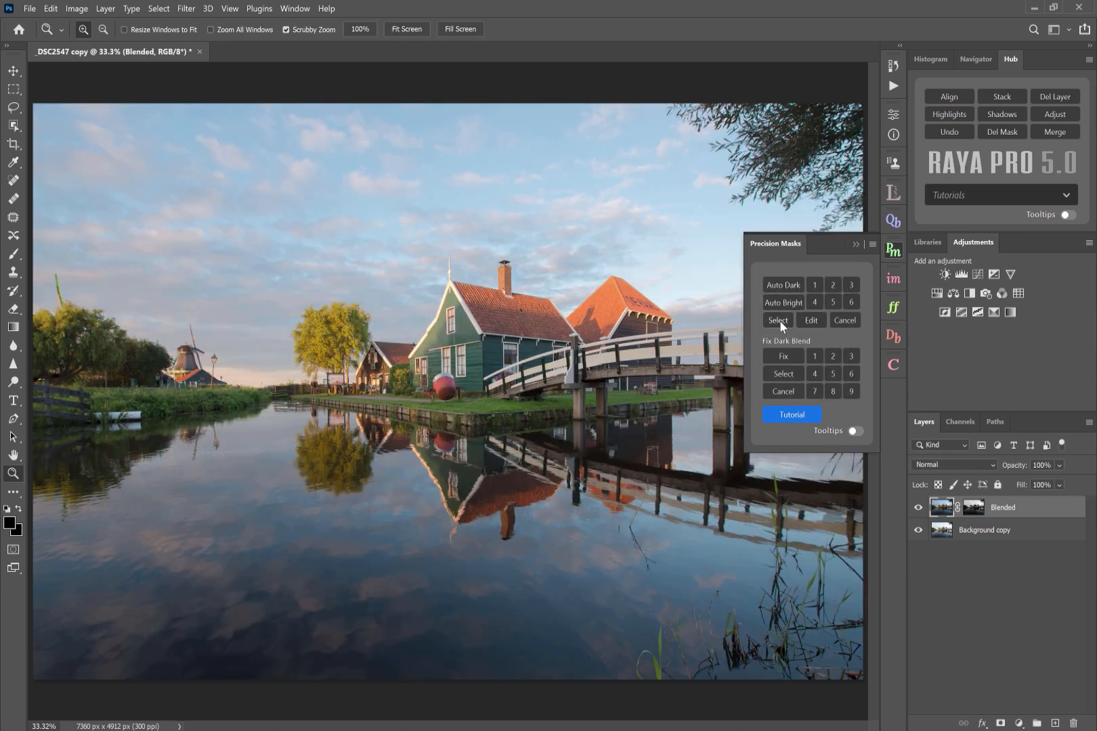
Compare the blend with the original, delete the Blended layer's mask and move that layer below Background copy
{"action": "left_click", "coordinate": [918, 507]}
{"action": "left_click", "coordinate": [918, 508]}
{"action": "left_click", "coordinate": [1015, 136]}
{"action": "left_click_drag", "start_coordinate": [1036, 509], "coordinate": [1035, 538]}
Rename the Blended layer as Background
{"action": "double_click", "coordinate": [971, 530]}
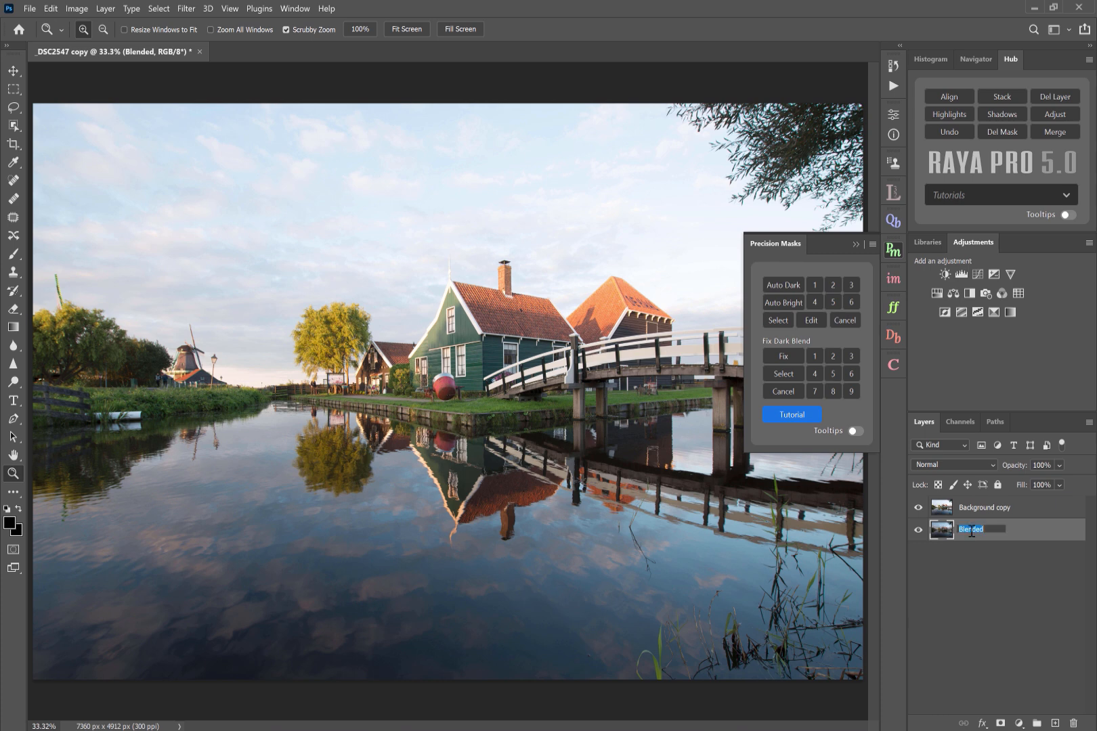
{"action": "type", "text": "Background"}
{"action": "key", "text": "Return"}
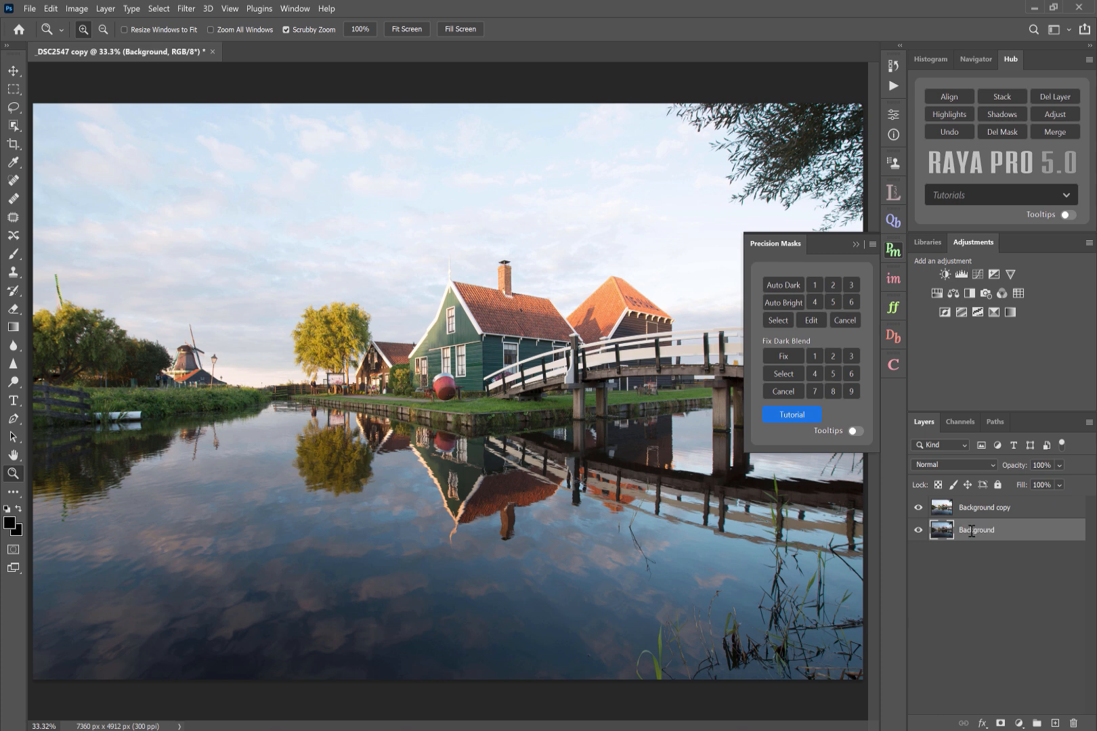
Generate Auto Bright precision masks on the Background copy layer and preview masks 3, 4 and 5
{"action": "left_click", "coordinate": [1030, 514]}
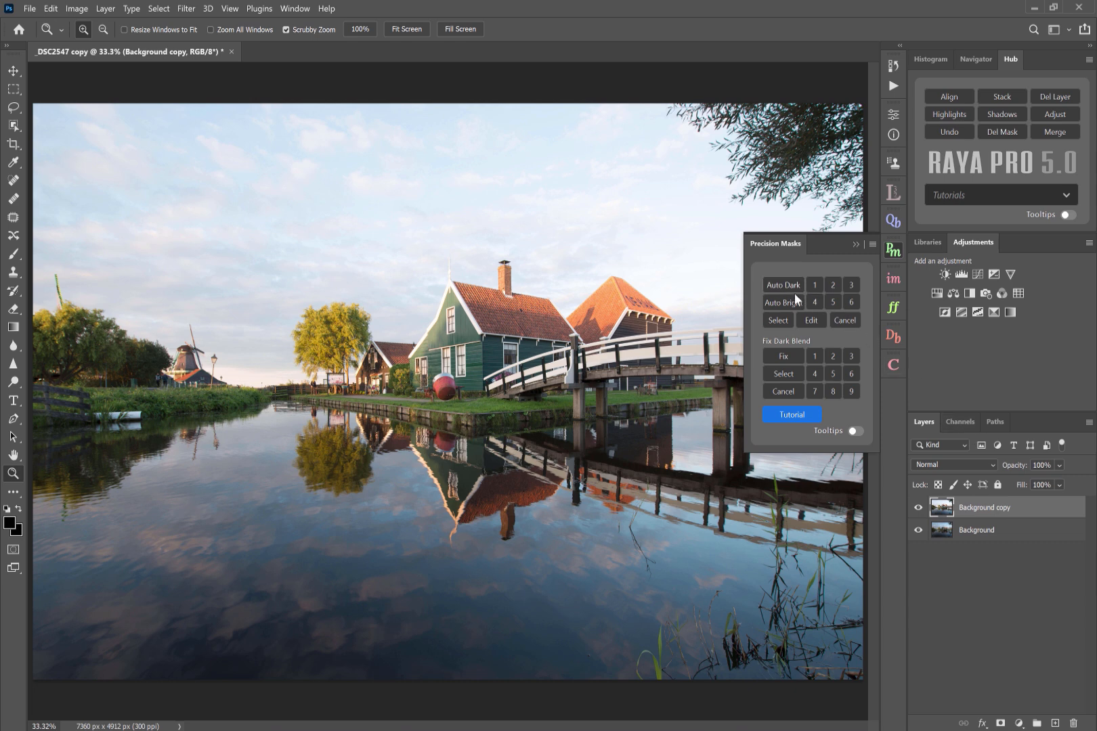
{"action": "left_click", "coordinate": [779, 302]}
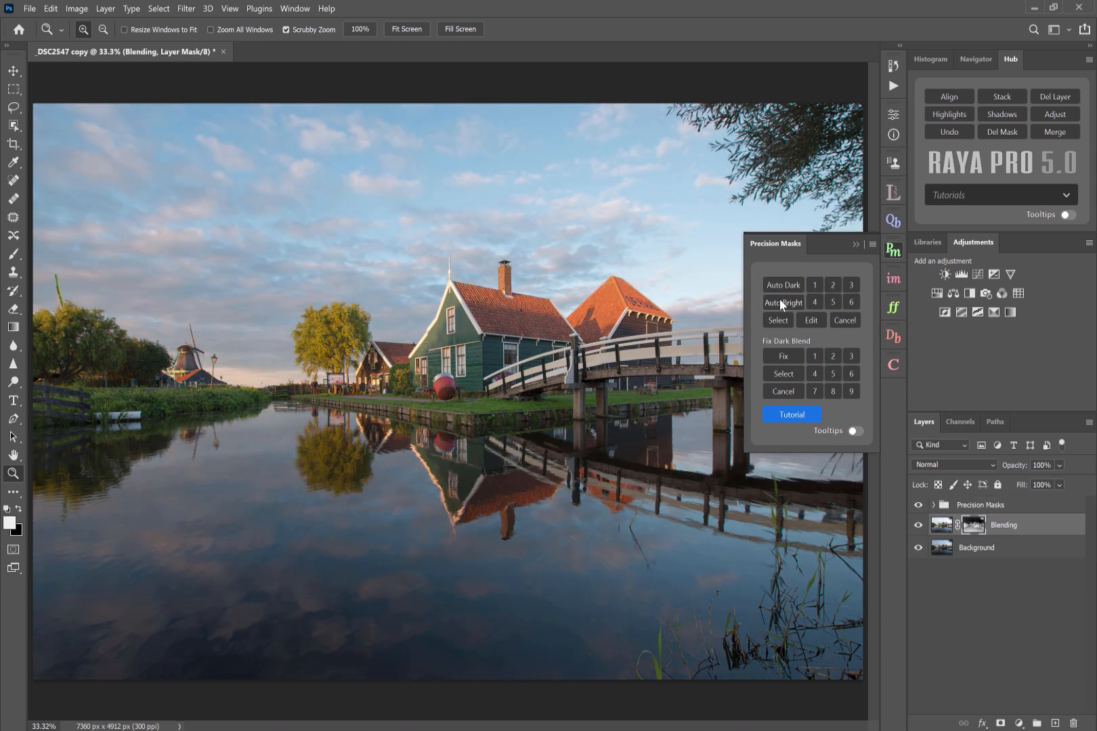
{"action": "left_click", "coordinate": [852, 284]}
{"action": "left_click", "coordinate": [816, 302]}
{"action": "left_click", "coordinate": [841, 301]}
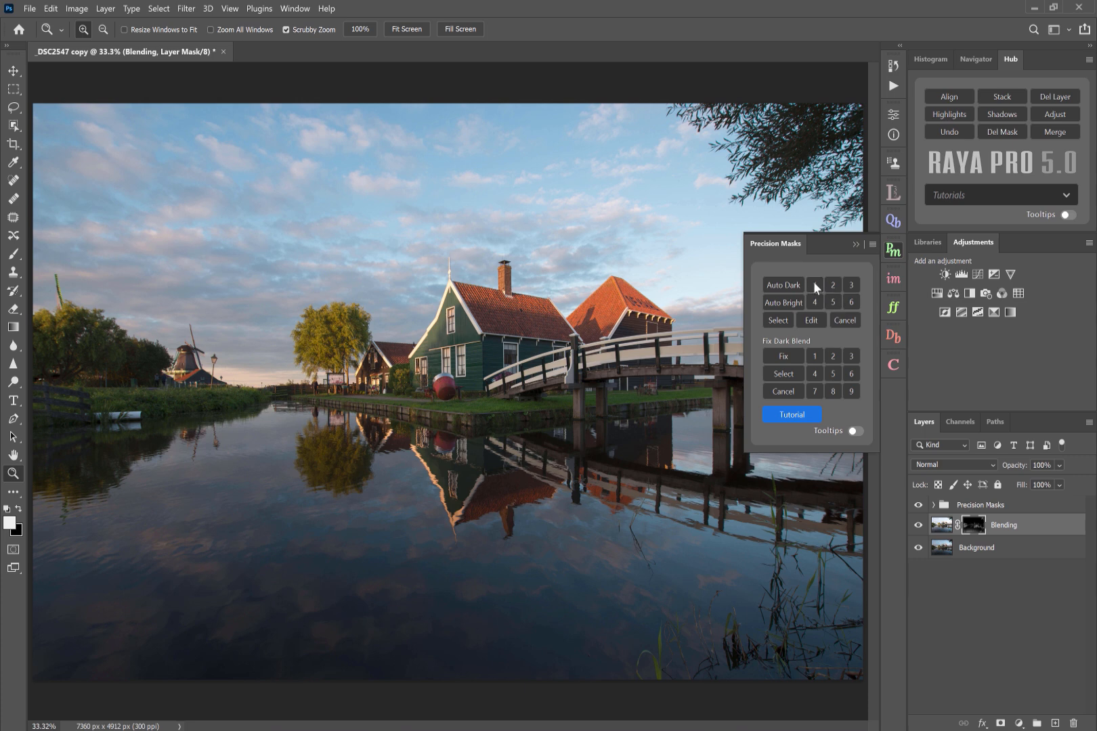
Compare precision masks 1 and 2, choose mask 1 and finalise the bright blend with it
{"action": "left_click", "coordinate": [814, 284]}
{"action": "left_click", "coordinate": [826, 283]}
{"action": "left_click", "coordinate": [813, 283]}
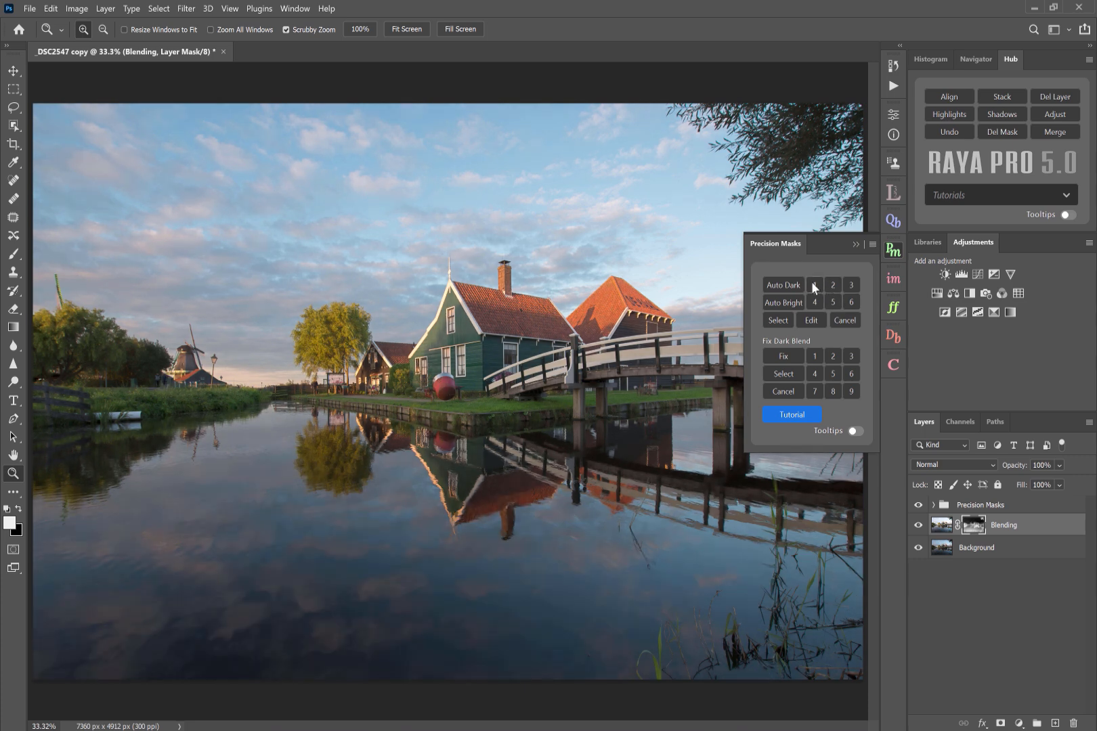
{"action": "left_click", "coordinate": [775, 319]}
Toggle the visibility of the top blended layer repeatedly to compare the image before and after blending
{"action": "left_click", "coordinate": [921, 508]}
{"action": "left_click", "coordinate": [922, 509]}
{"action": "left_click", "coordinate": [922, 510]}
{"action": "left_click", "coordinate": [922, 509]}
{"action": "left_click", "coordinate": [923, 510]}
{"action": "left_click", "coordinate": [922, 509]}
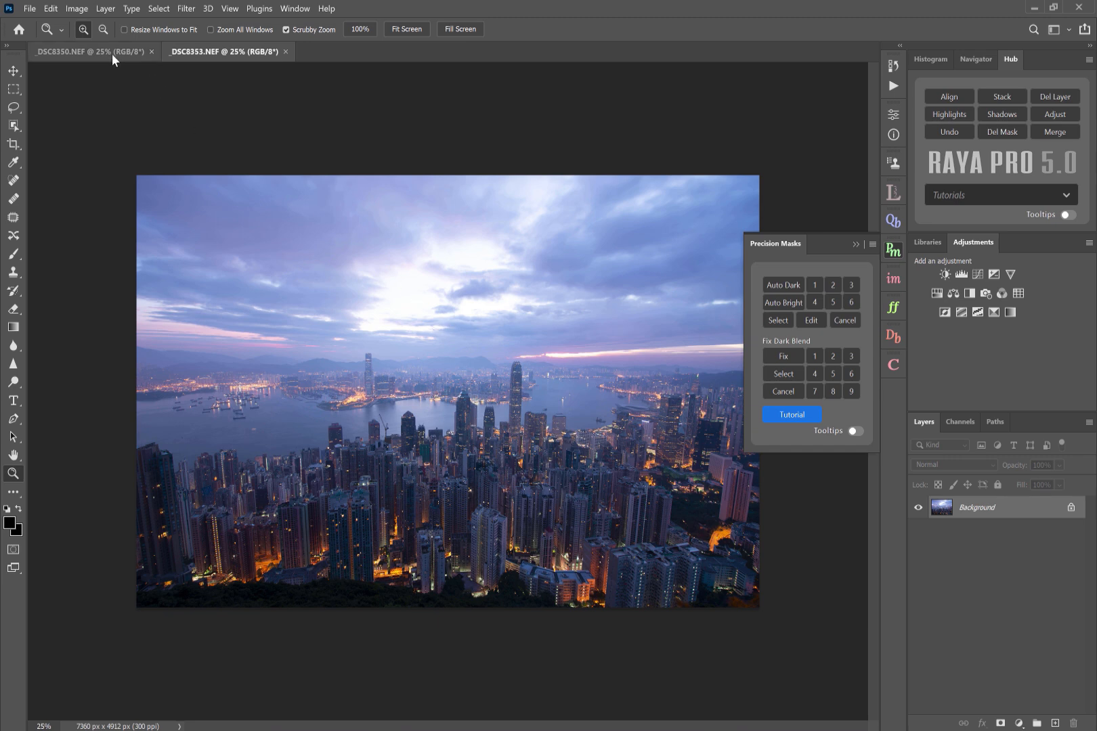
Compare the two open city skyline exposures and stack them as layers in one document
{"action": "left_click", "coordinate": [112, 53]}
{"action": "left_click", "coordinate": [225, 51]}
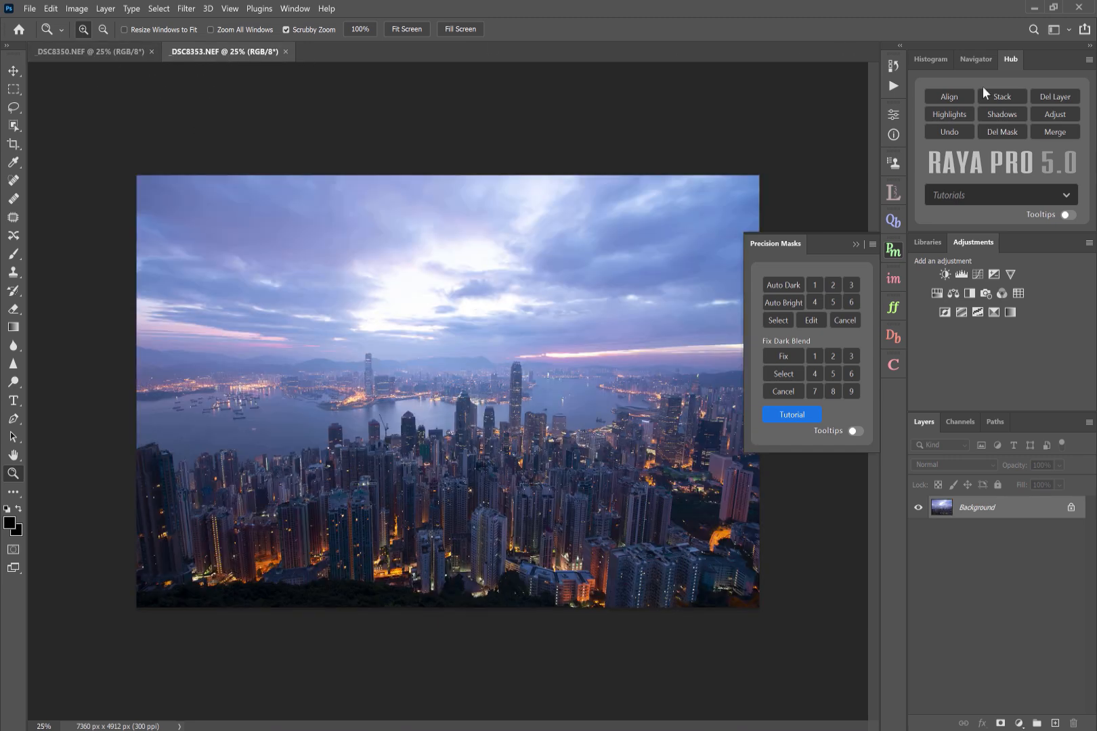
{"action": "left_click", "coordinate": [1000, 98]}
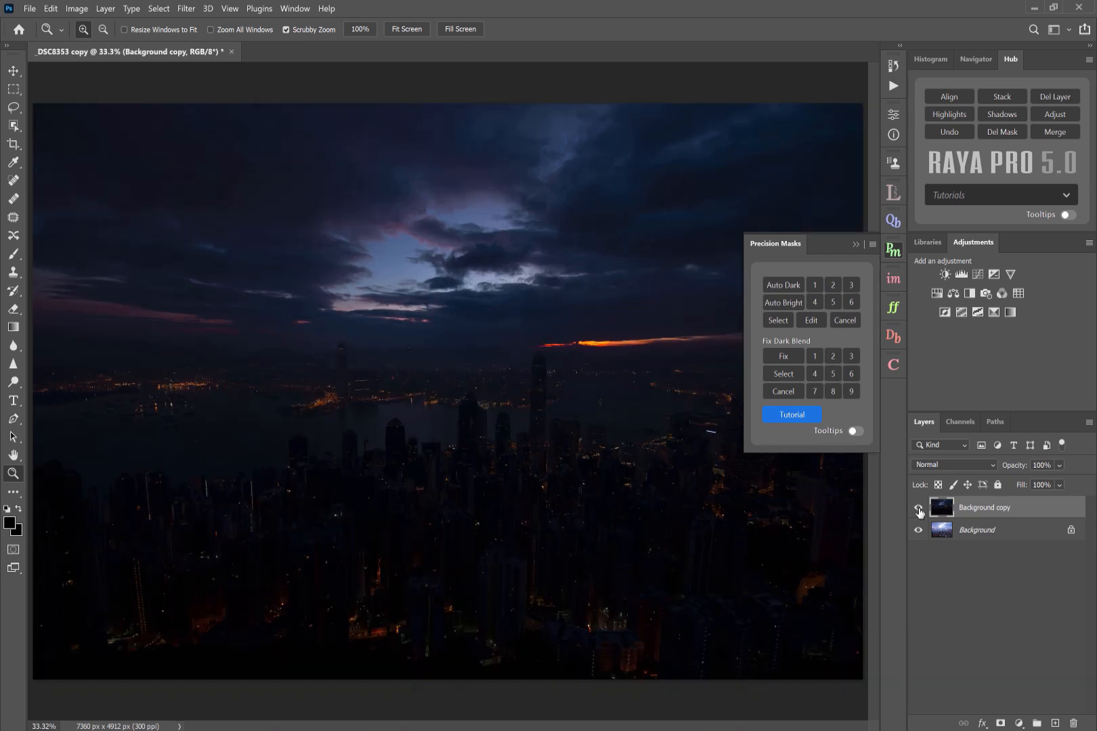
Unlock the city stack's Background layer and generate Auto Dark precision masks on the dark Background copy layer
{"action": "left_click", "coordinate": [918, 509]}
{"action": "left_click", "coordinate": [919, 510]}
{"action": "left_click", "coordinate": [1073, 531]}
{"action": "left_click", "coordinate": [1037, 519]}
{"action": "left_click", "coordinate": [778, 283]}
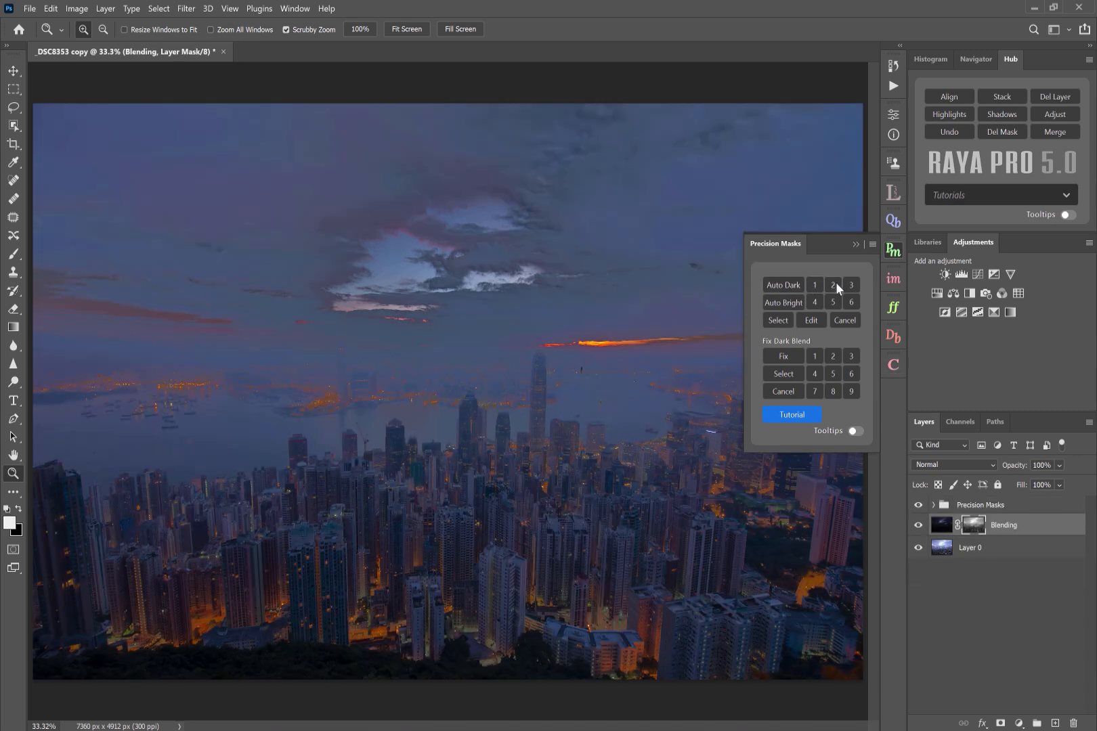
Compare Auto Dark precision masks 1 to 4 on the city image, choose mask 1 and finalise the dark blend with it
{"action": "left_click", "coordinate": [836, 282]}
{"action": "left_click", "coordinate": [851, 284]}
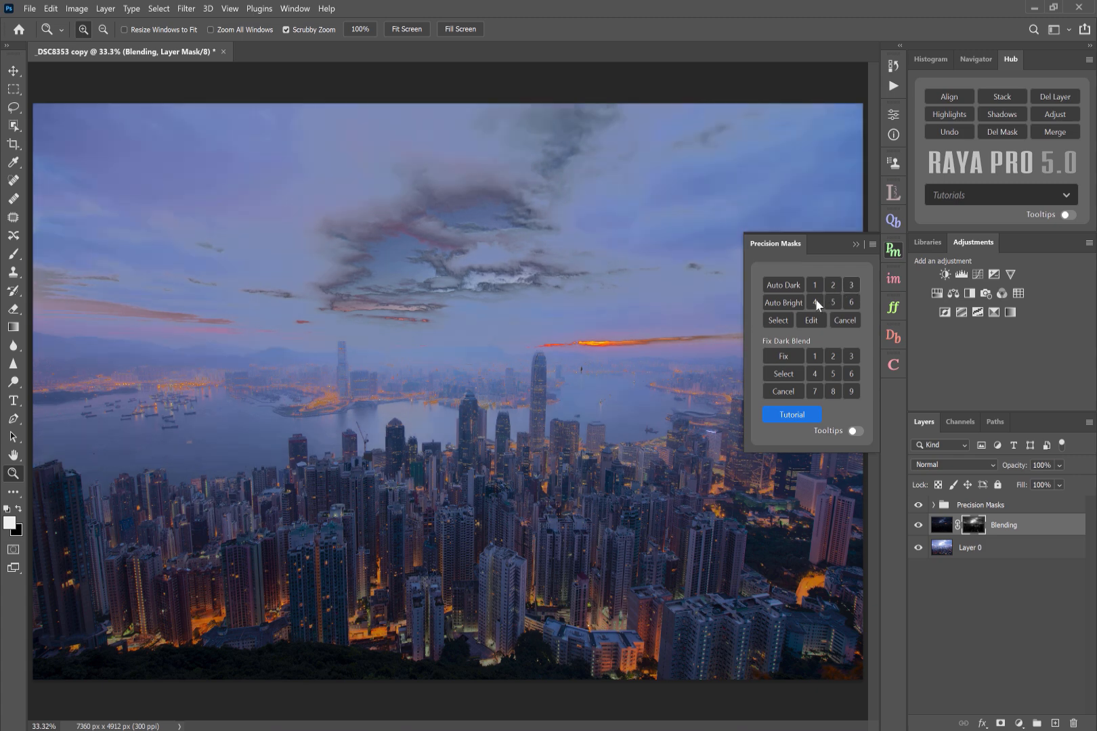
{"action": "left_click", "coordinate": [816, 303]}
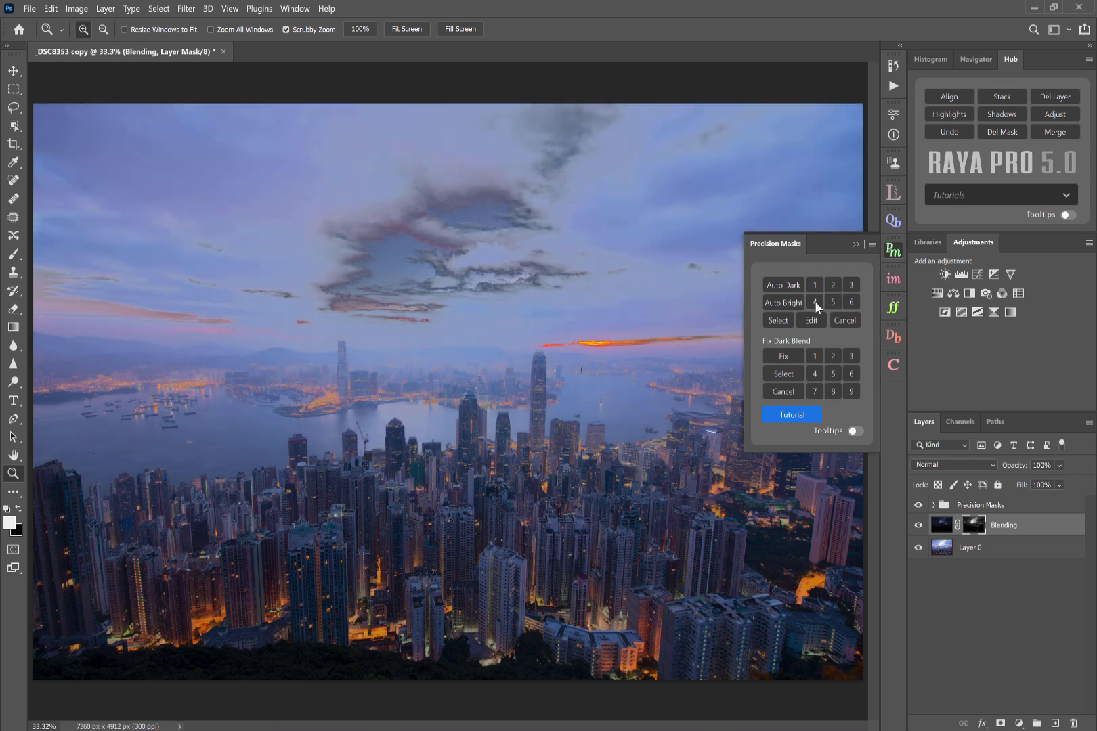
{"action": "left_click", "coordinate": [815, 287]}
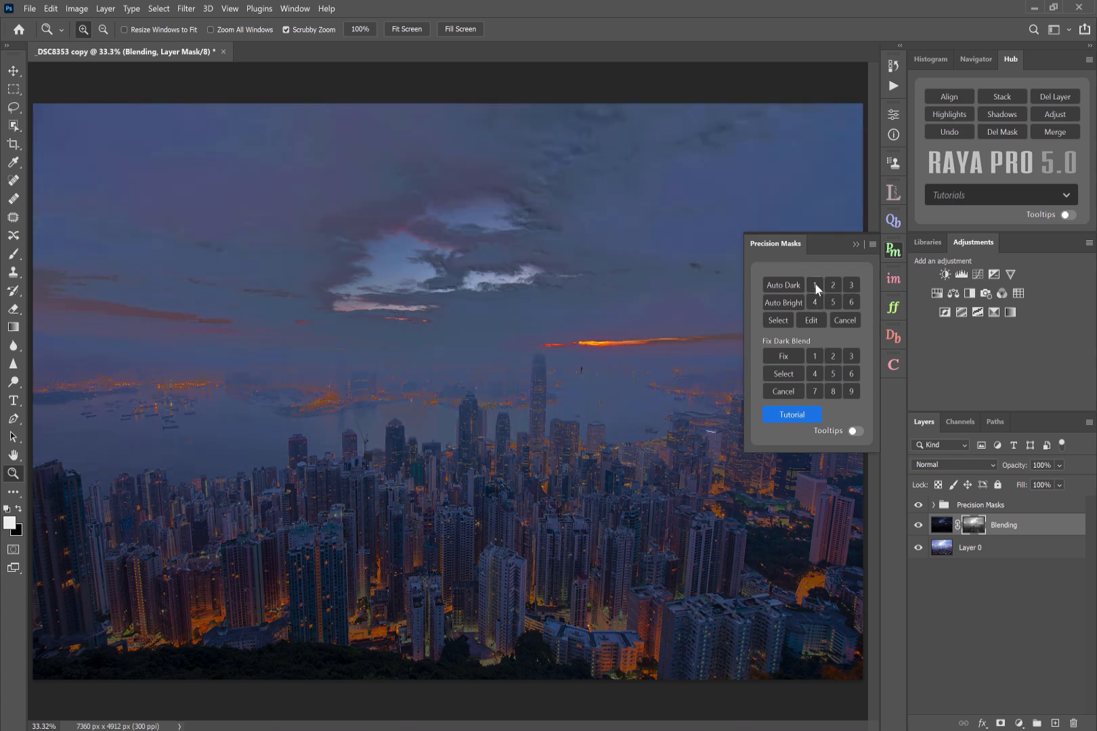
{"action": "left_click", "coordinate": [833, 287]}
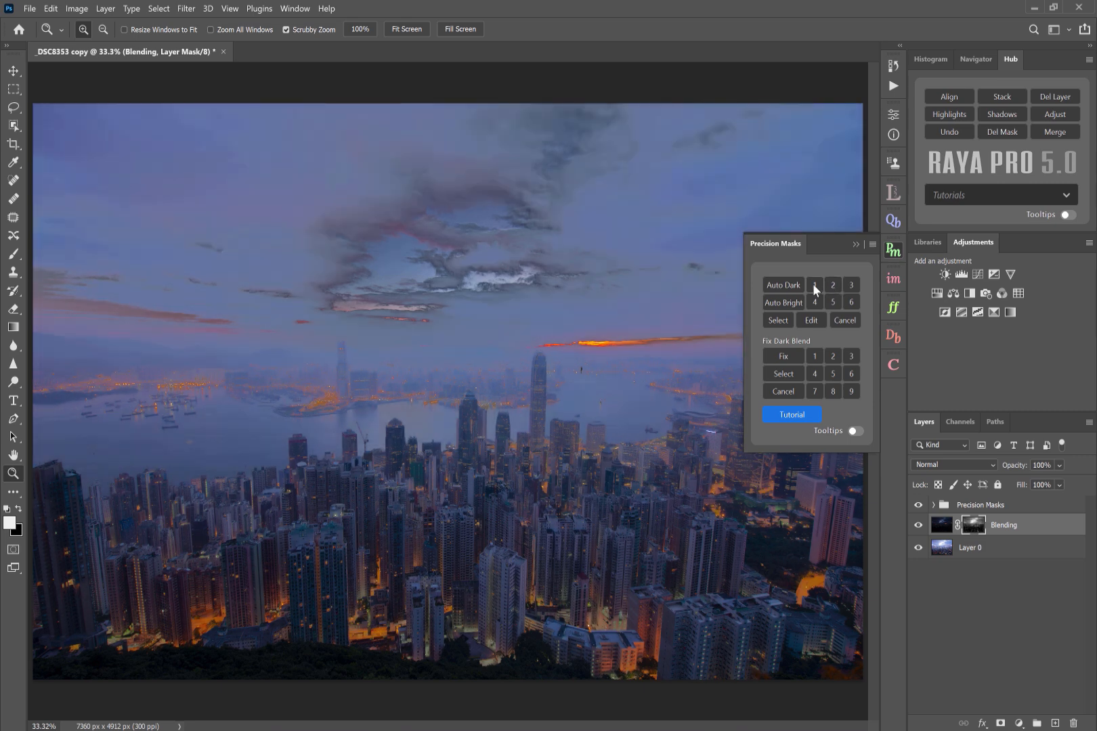
{"action": "left_click", "coordinate": [813, 285]}
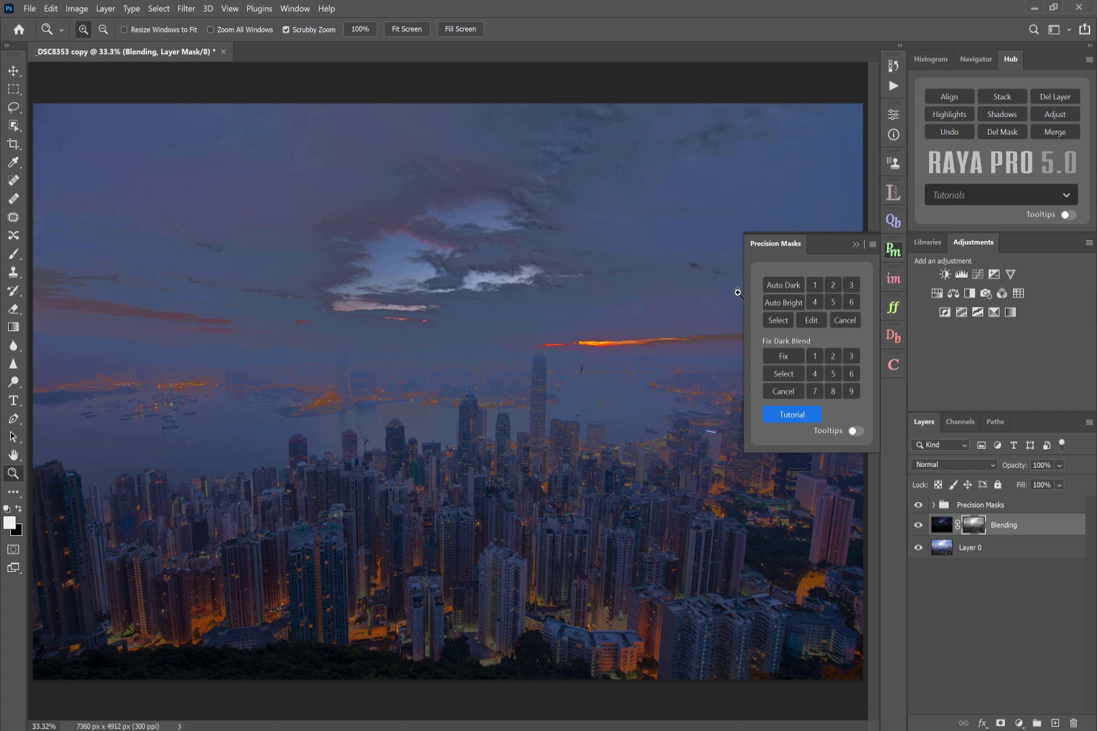
{"action": "left_click", "coordinate": [774, 323]}
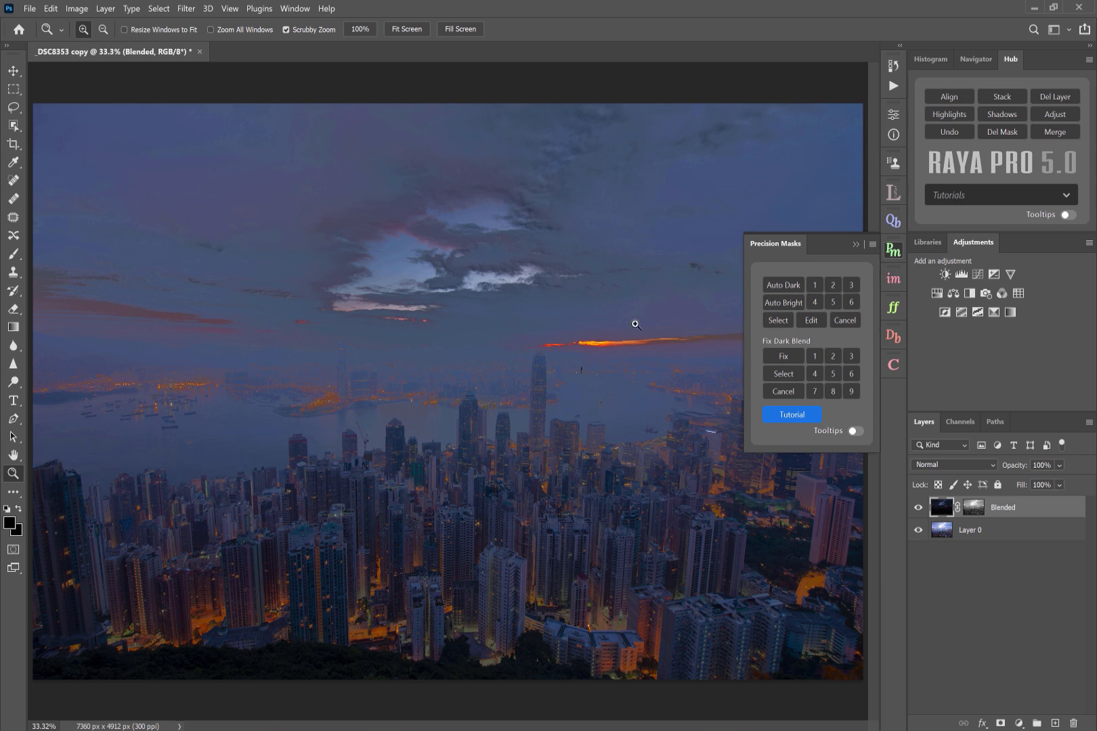
Generate the Fix Dark Blend variations for the blended layer, collapse their group and select the Original Dark Blend layer
{"action": "left_click", "coordinate": [787, 355]}
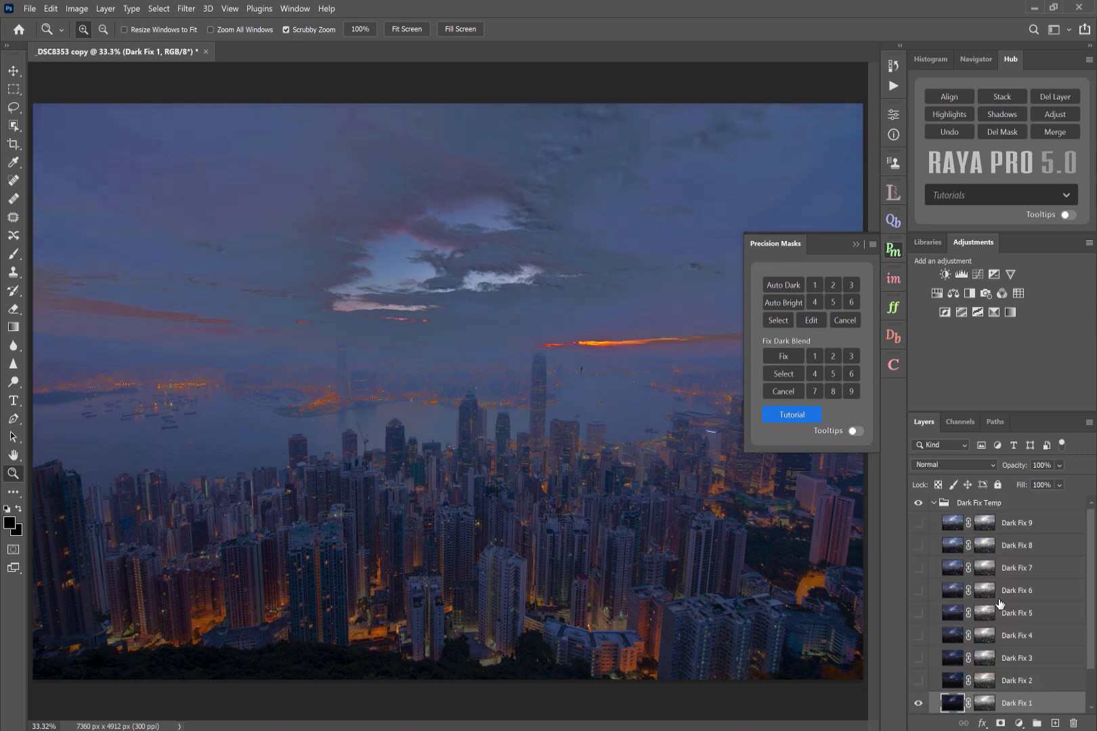
{"action": "left_click", "coordinate": [935, 504]}
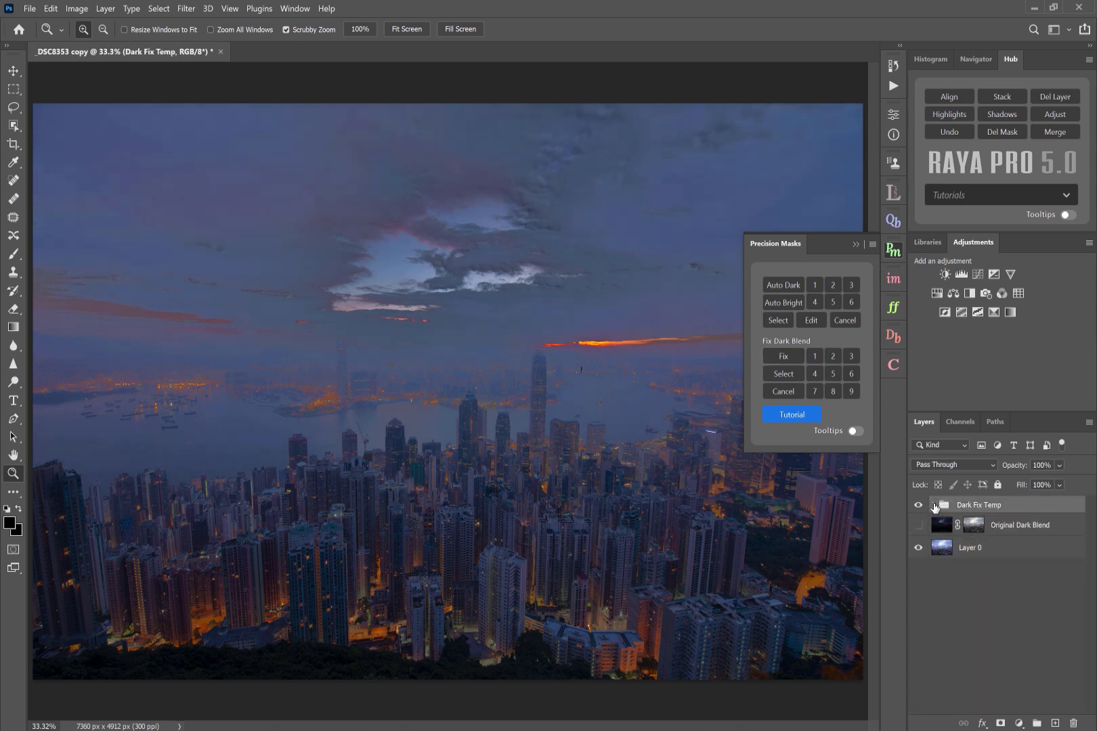
{"action": "left_click", "coordinate": [1022, 530]}
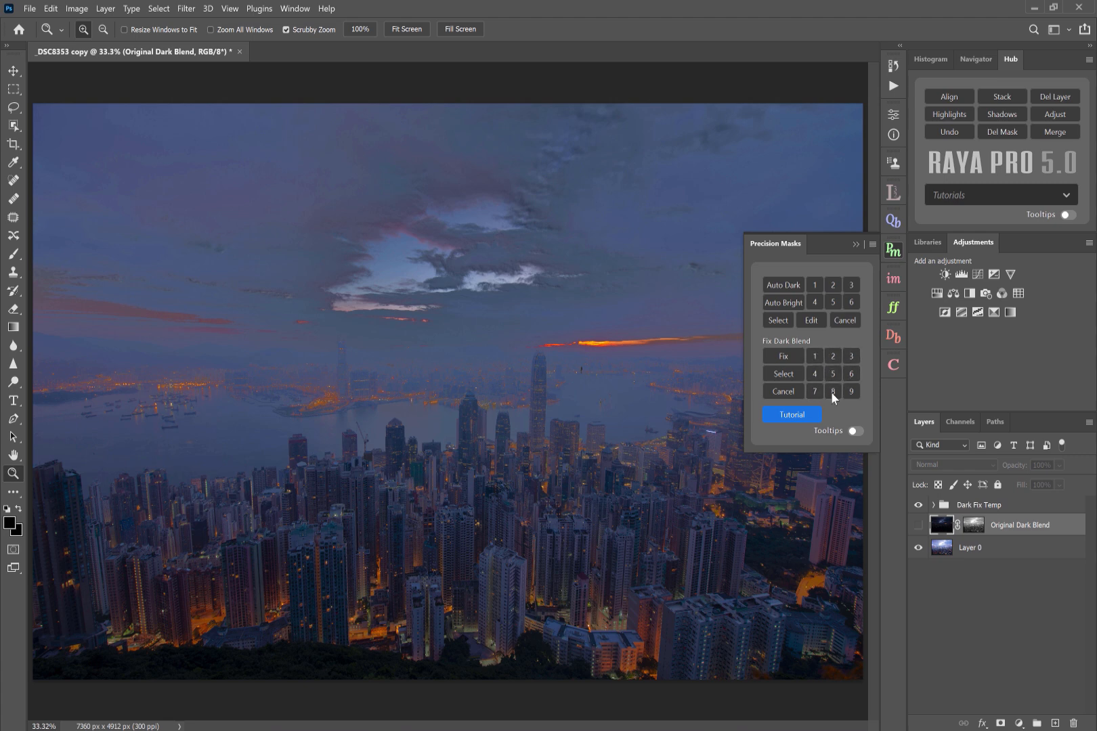
Preview dark blend fixes 2 through 9 in order to compare their brightness on the city image
{"action": "left_click", "coordinate": [832, 357]}
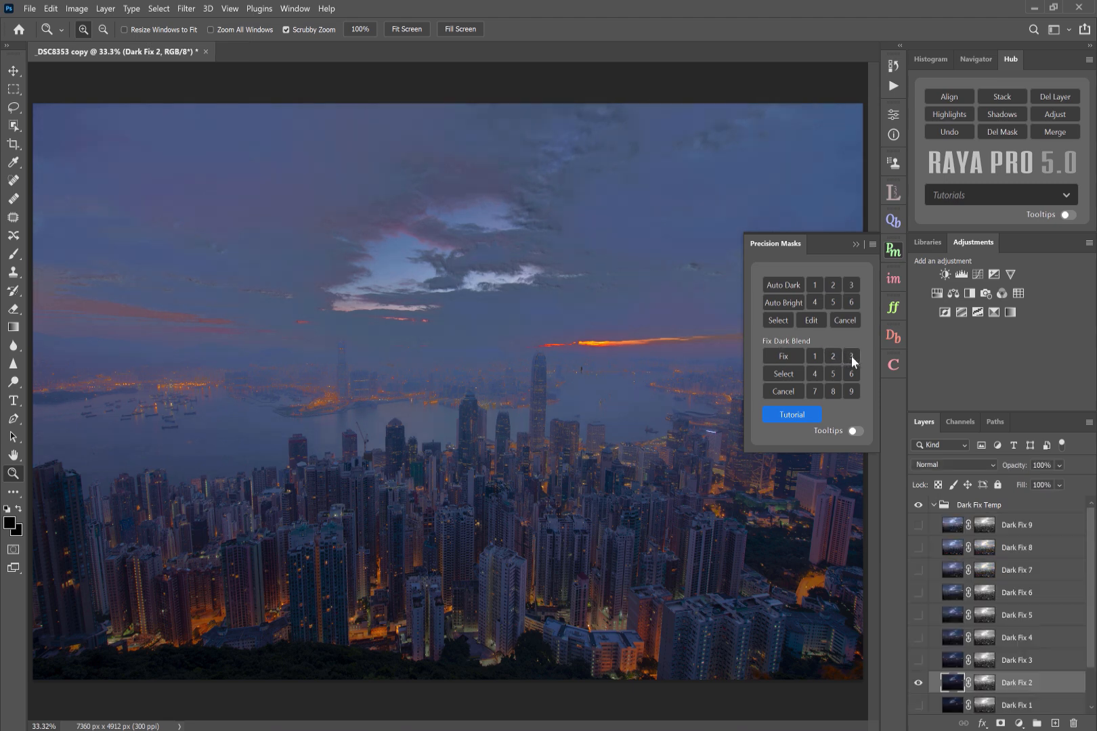
{"action": "left_click", "coordinate": [851, 356]}
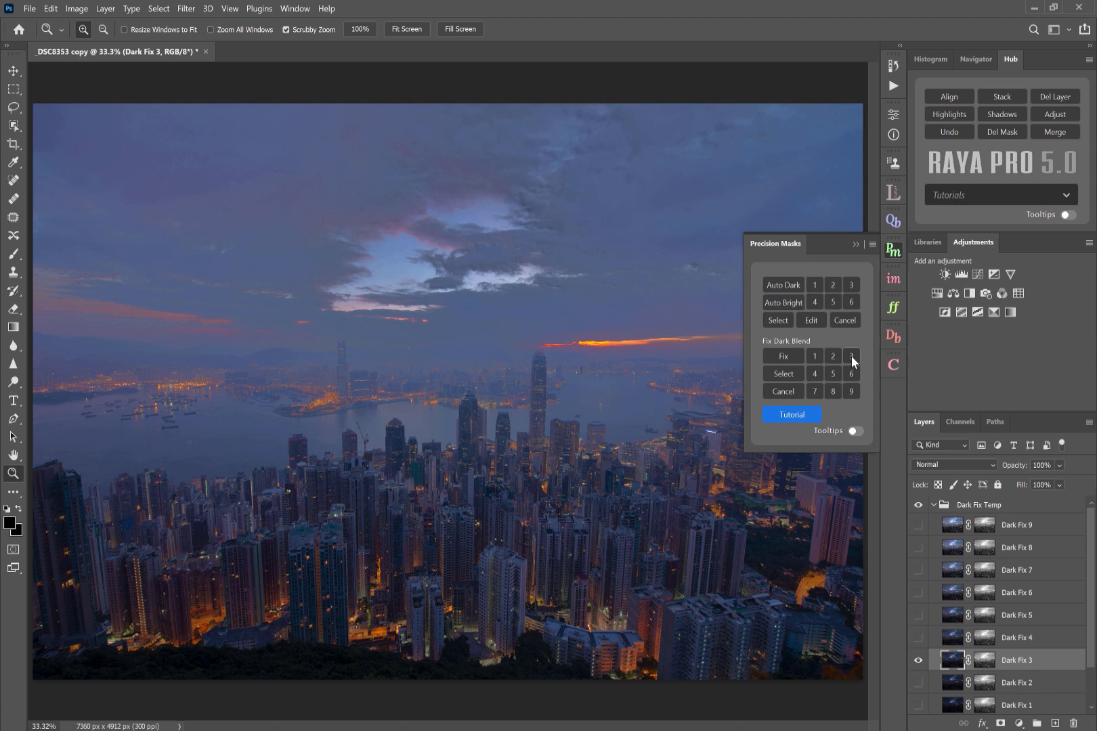
{"action": "left_click", "coordinate": [815, 374]}
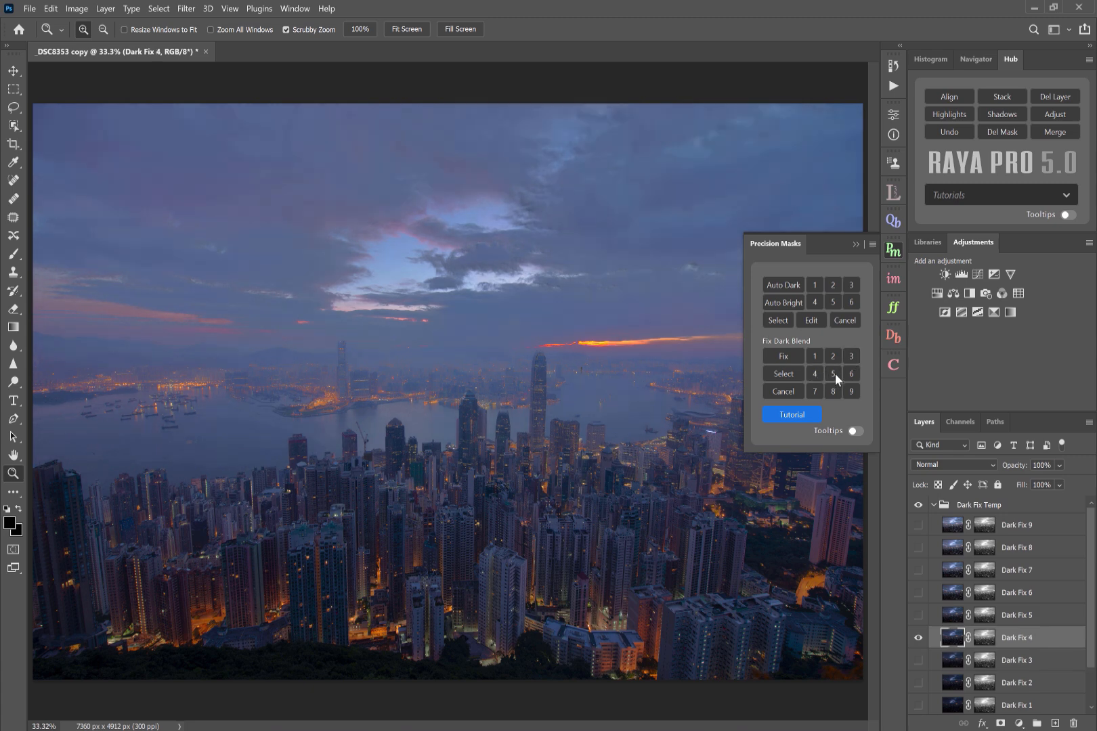
{"action": "left_click", "coordinate": [833, 374]}
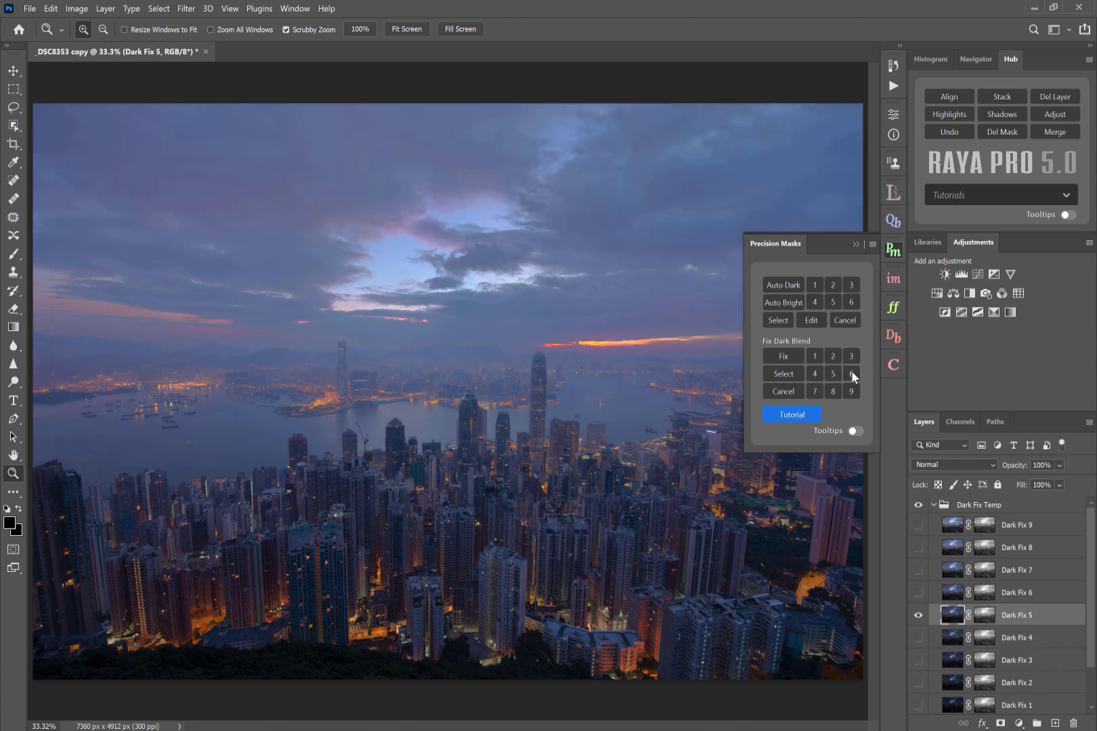
{"action": "left_click", "coordinate": [851, 376]}
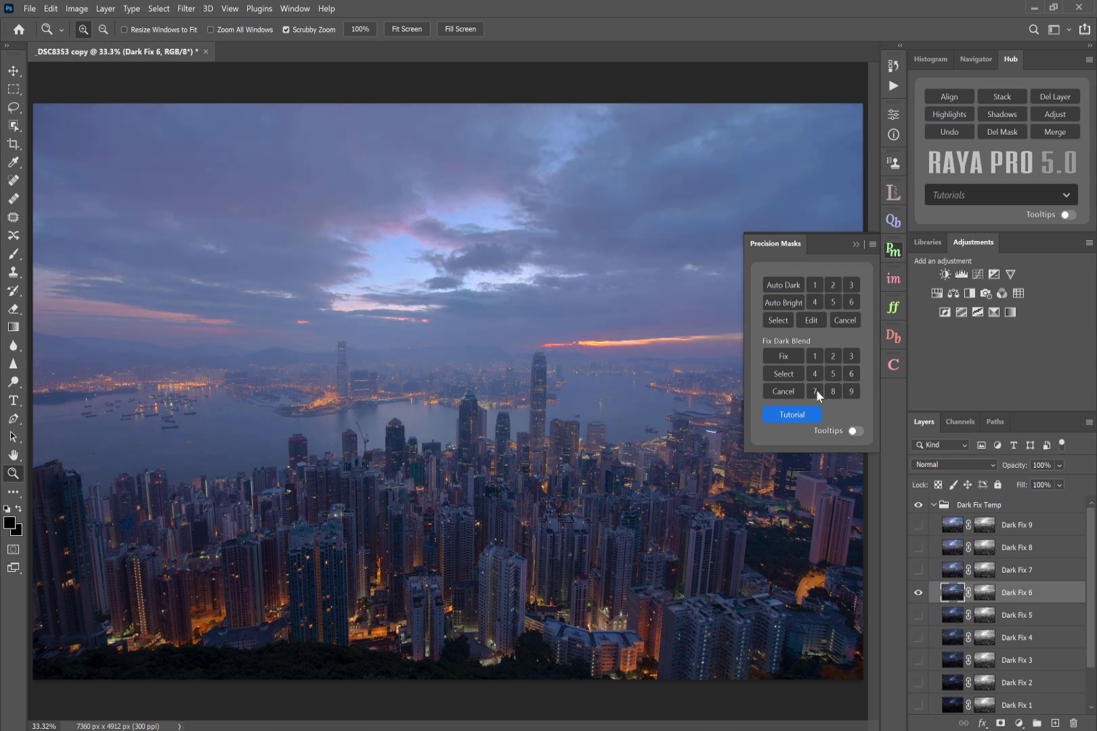
{"action": "left_click", "coordinate": [816, 389]}
{"action": "left_click", "coordinate": [830, 390]}
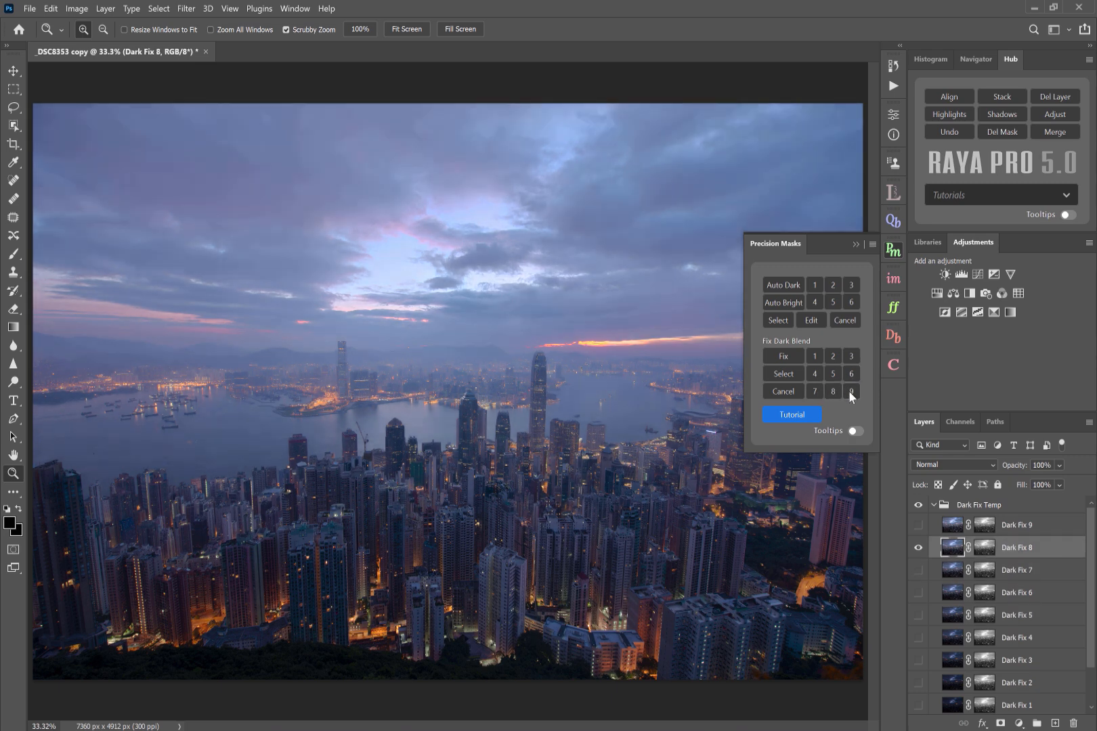
{"action": "left_click", "coordinate": [849, 392]}
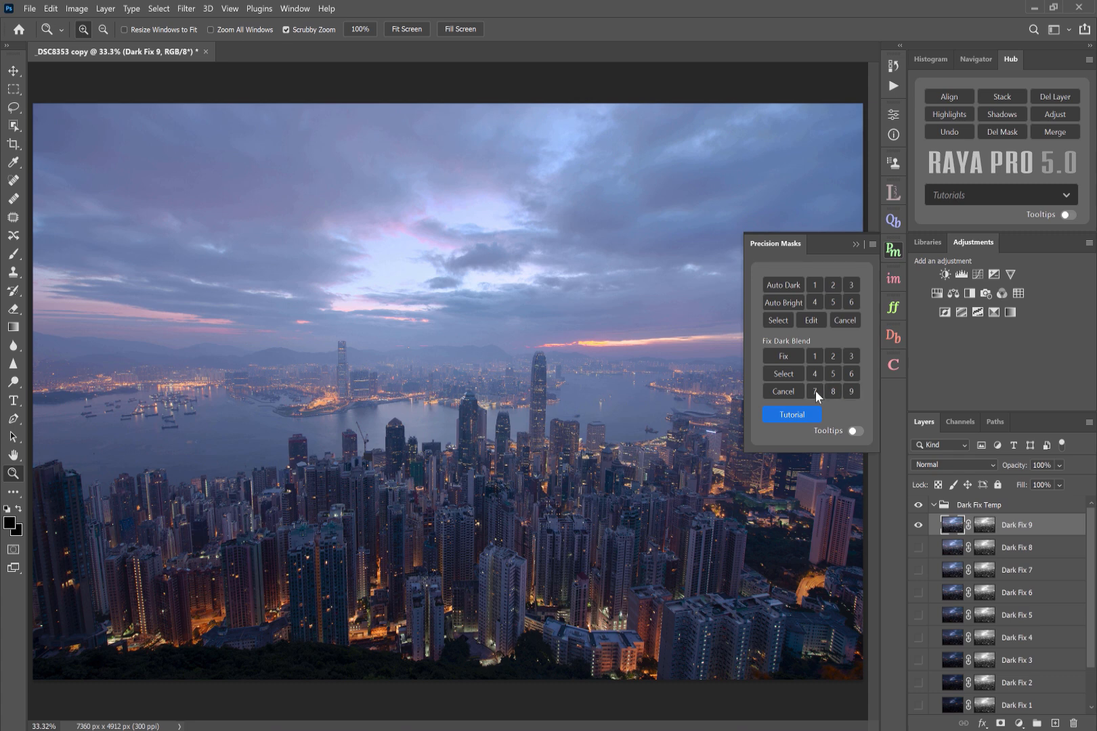
Compare dark blend fixes 7 and 8, choose fix 8 and finalise the blend with it
{"action": "left_click", "coordinate": [815, 390]}
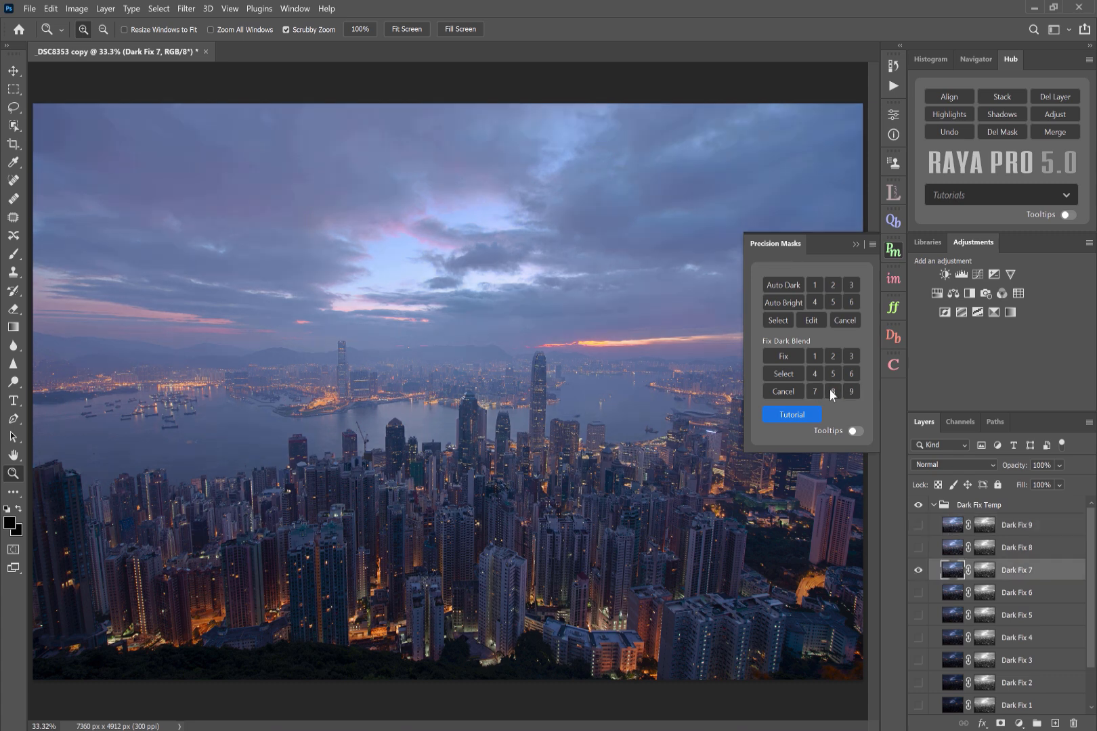
{"action": "left_click", "coordinate": [832, 391]}
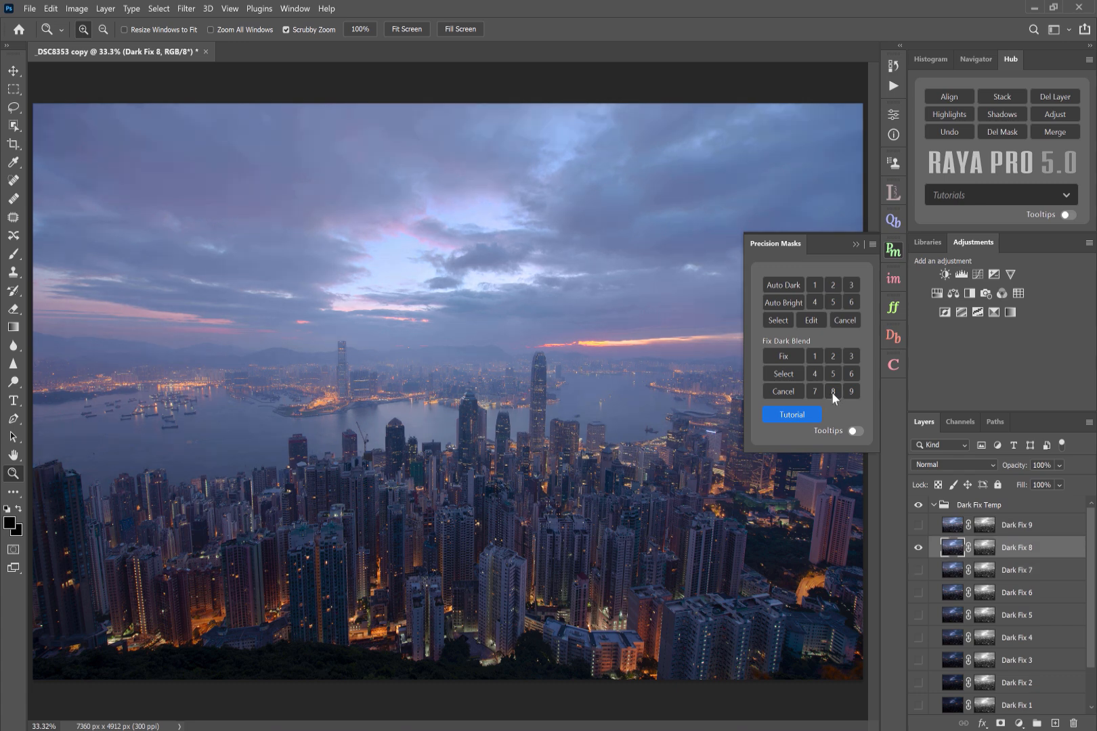
{"action": "left_click", "coordinate": [780, 376]}
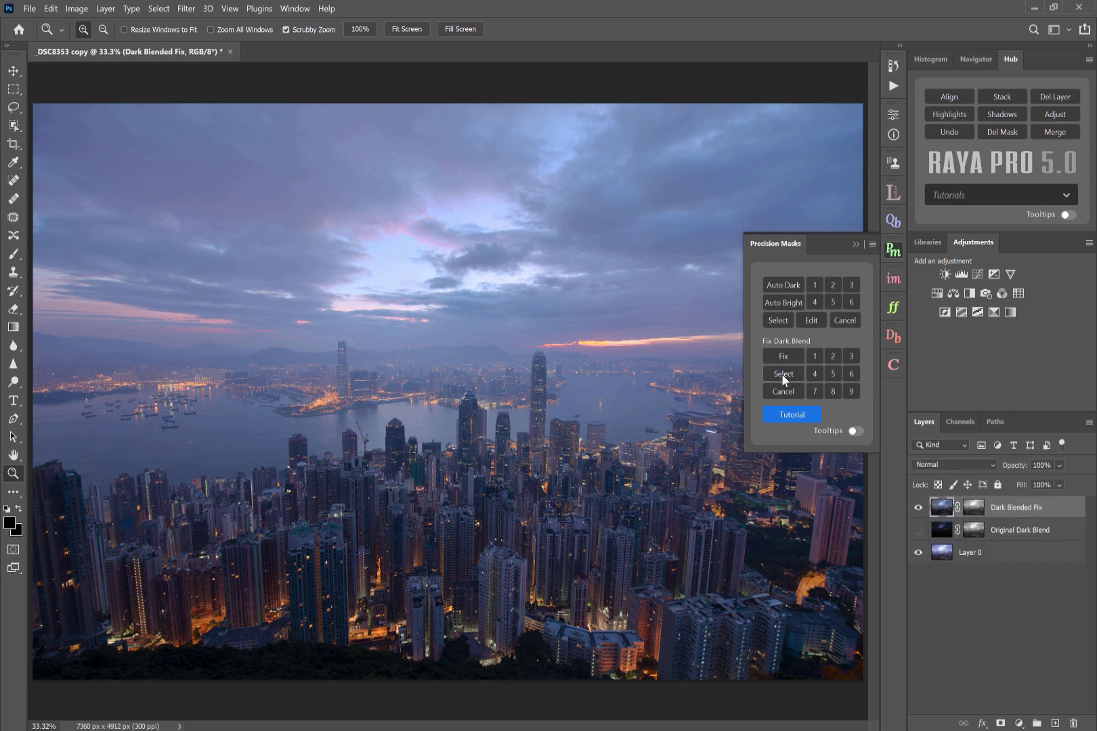
Inspect the Original Dark Blend layer and reselect the Dark Blended Fix layer
{"action": "left_click", "coordinate": [933, 534]}
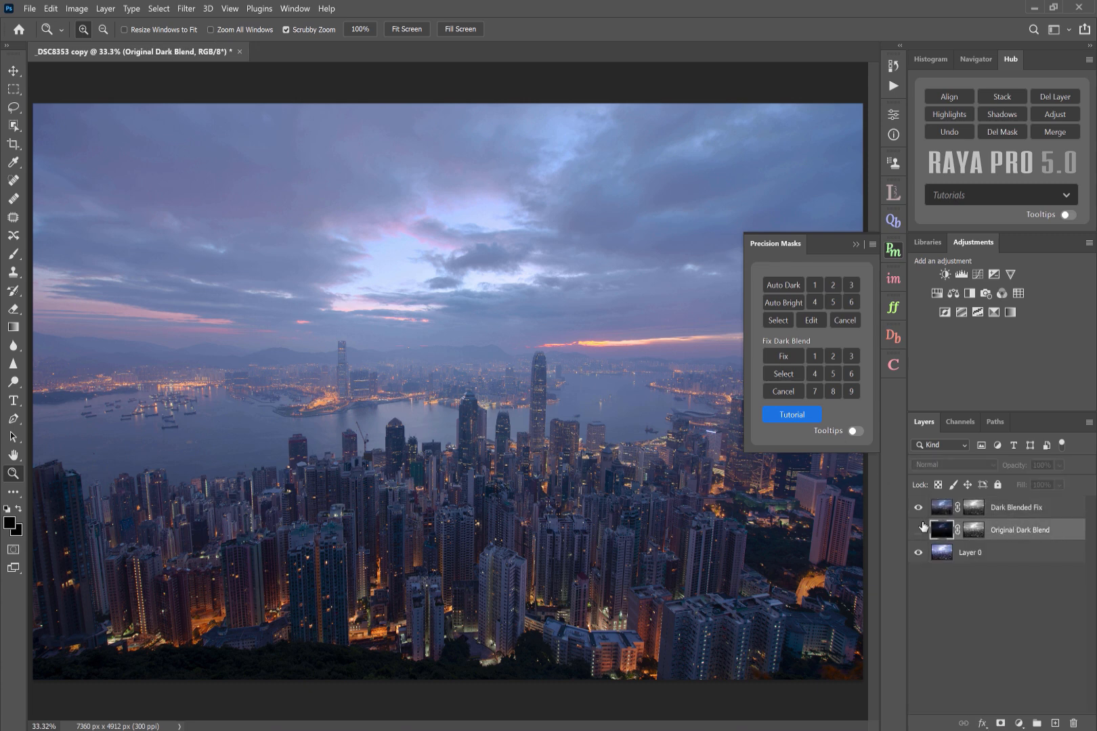
{"action": "left_click", "coordinate": [920, 529]}
{"action": "left_click", "coordinate": [1008, 510]}
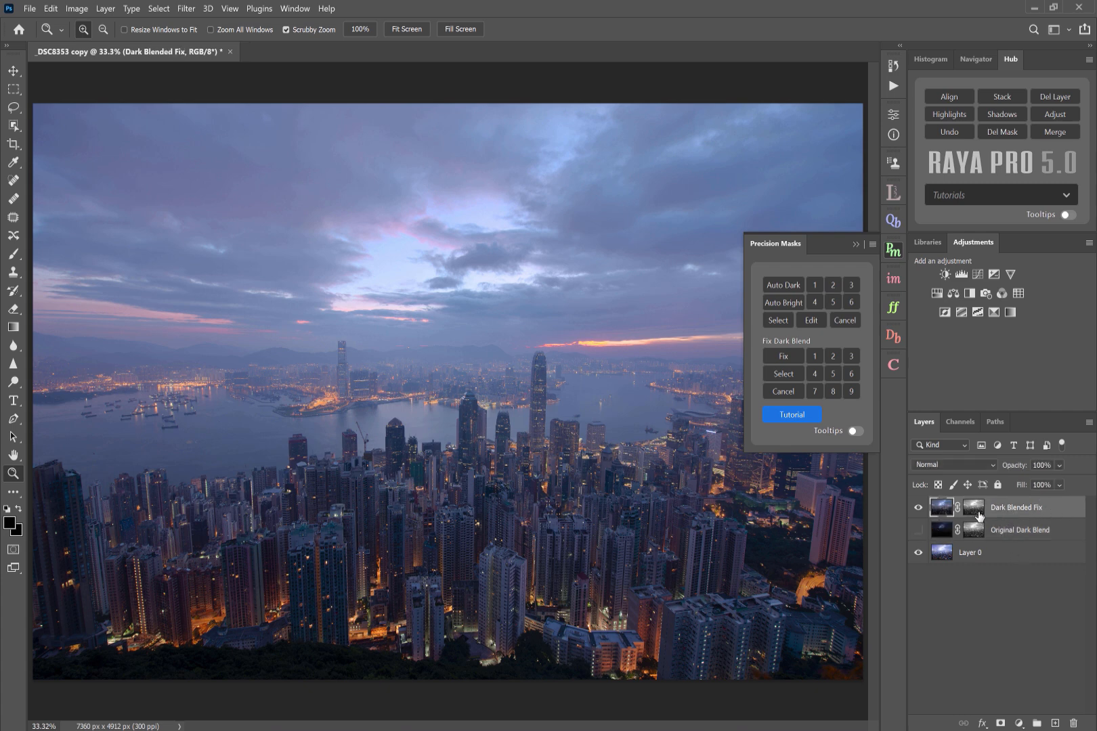
Toggle the Dark Blended Fix layer's visibility repeatedly to compare before and after, and select the Original Dark Blend layer
{"action": "left_click", "coordinate": [918, 510]}
{"action": "left_click", "coordinate": [918, 509]}
{"action": "left_click", "coordinate": [917, 510]}
{"action": "left_click", "coordinate": [917, 509]}
{"action": "left_click", "coordinate": [918, 509]}
{"action": "left_click", "coordinate": [917, 509]}
{"action": "left_click", "coordinate": [917, 509]}
{"action": "left_click", "coordinate": [917, 509]}
{"action": "left_click", "coordinate": [945, 535]}
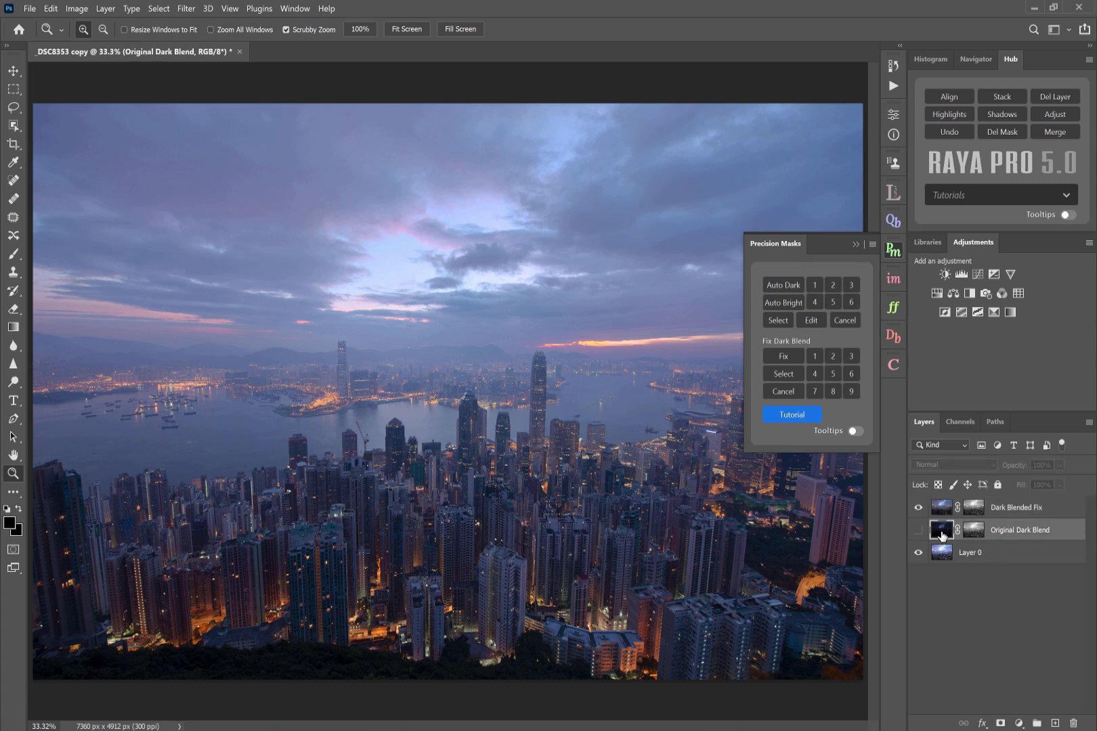